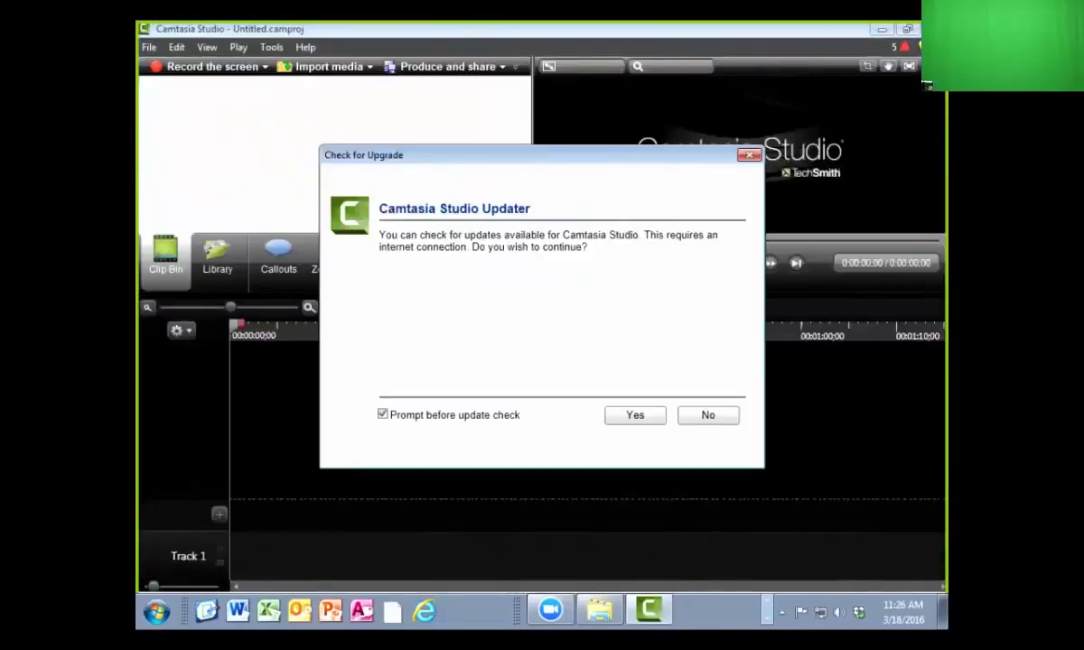
# Decline the update check and close the welcome window to reach the empty project
pyautogui.click(708, 415)
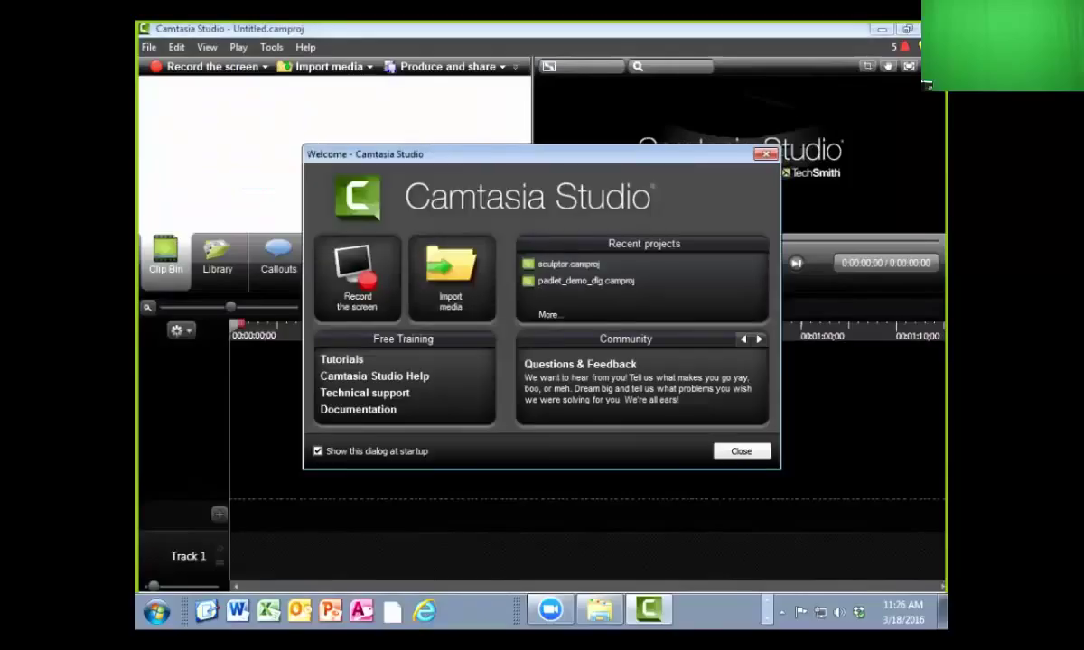
pyautogui.click(740, 451)
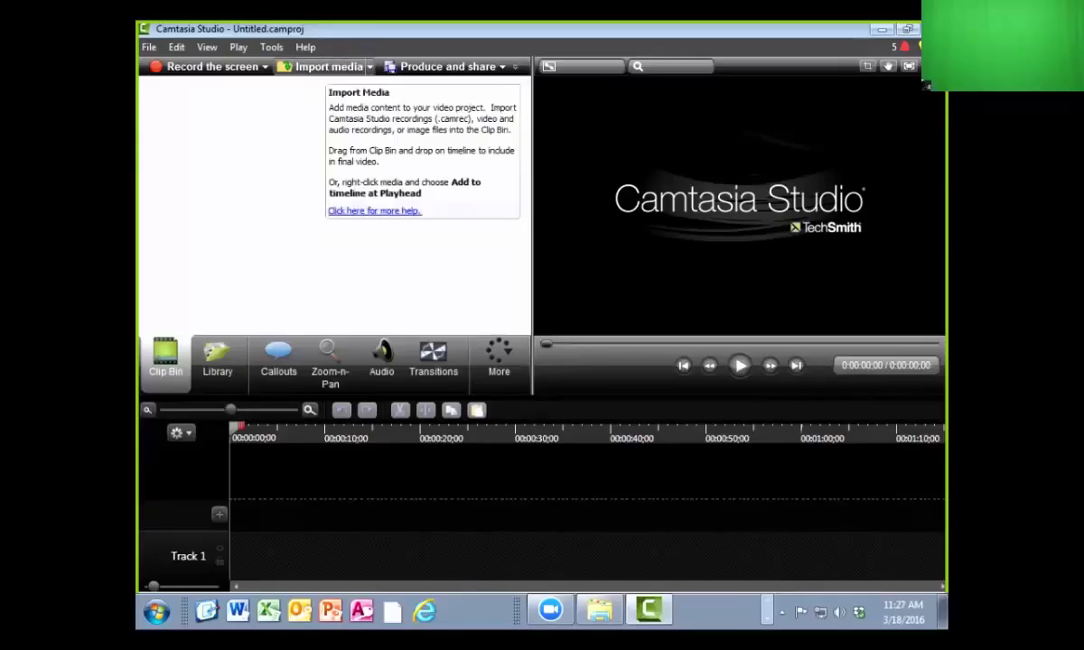
# Start a media import and try to open the wwwroot network drive as the source location
pyautogui.click(325, 66)
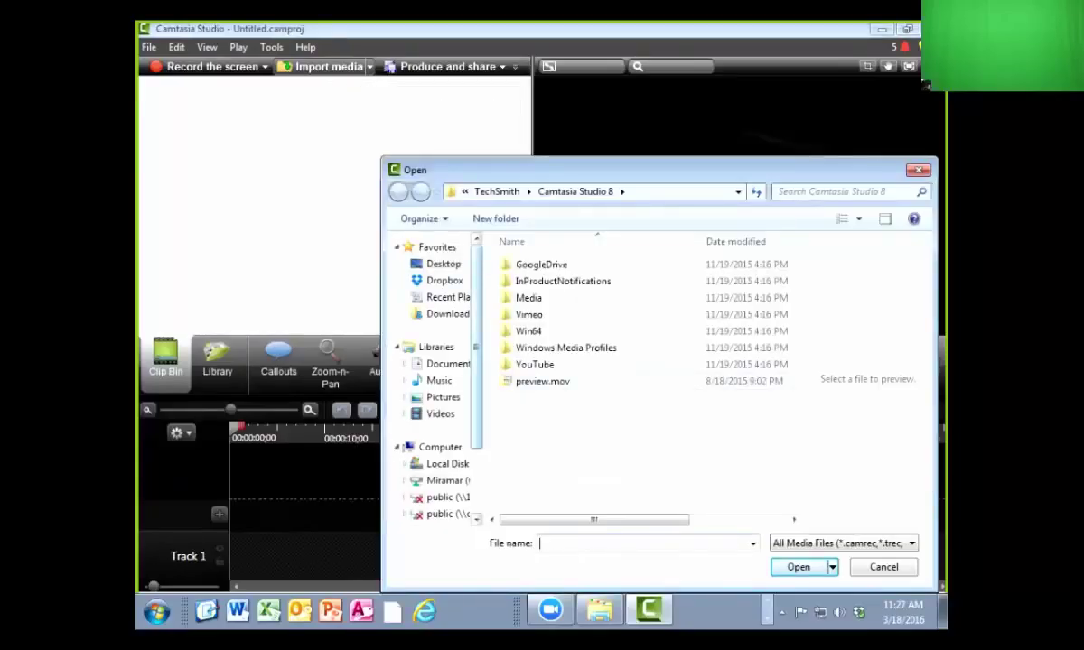
pyautogui.scroll(-2, 434, 379)
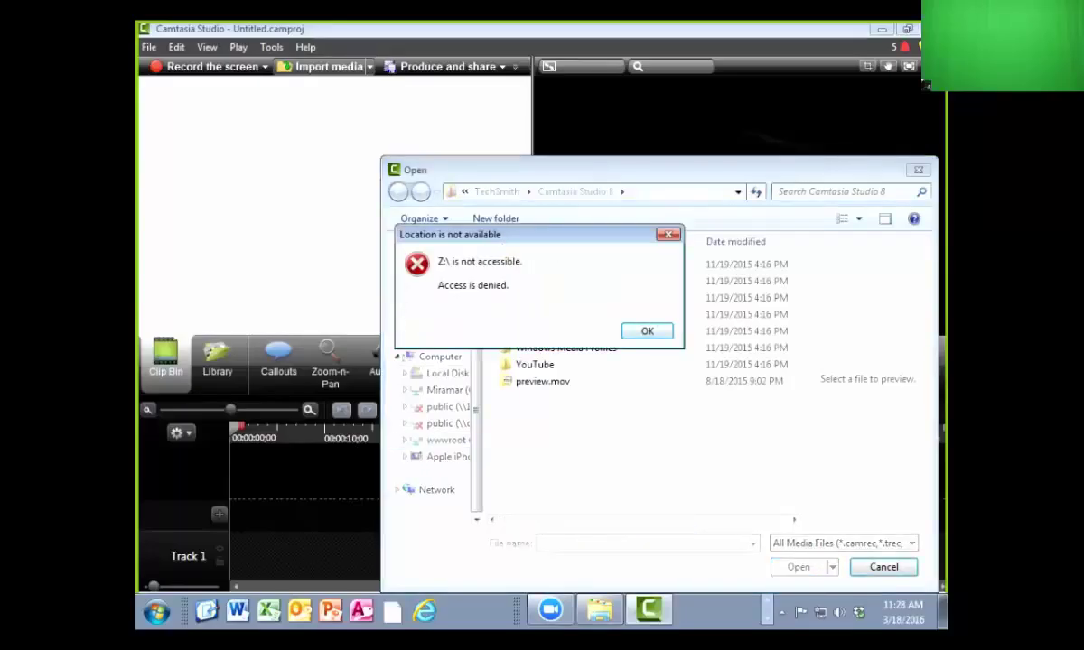
pyautogui.press('Return')
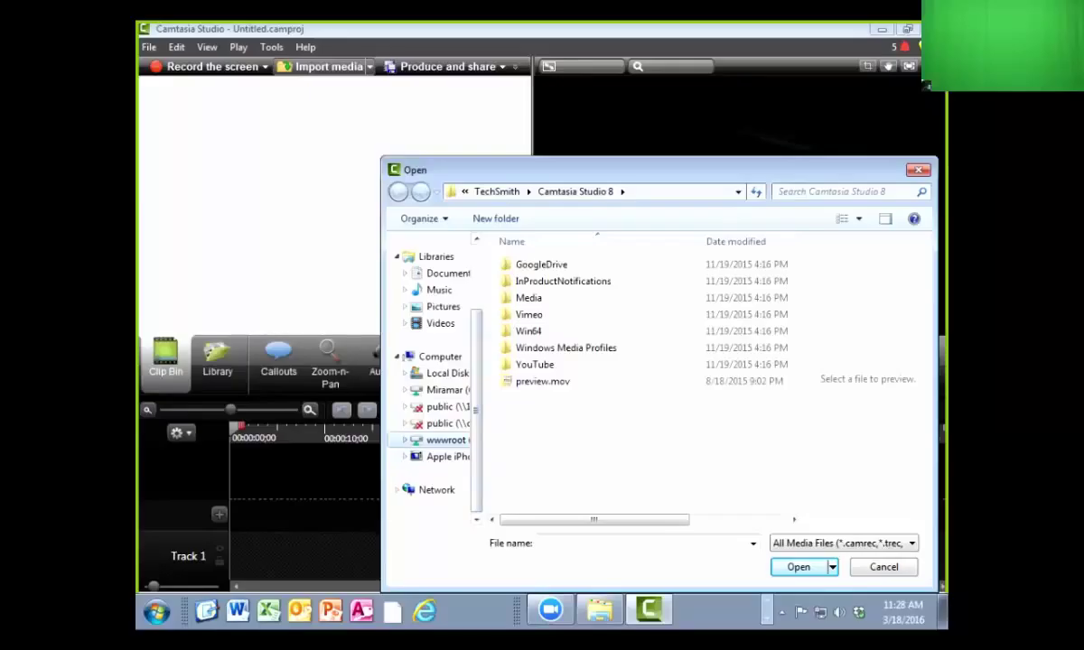
pyautogui.click(445, 440)
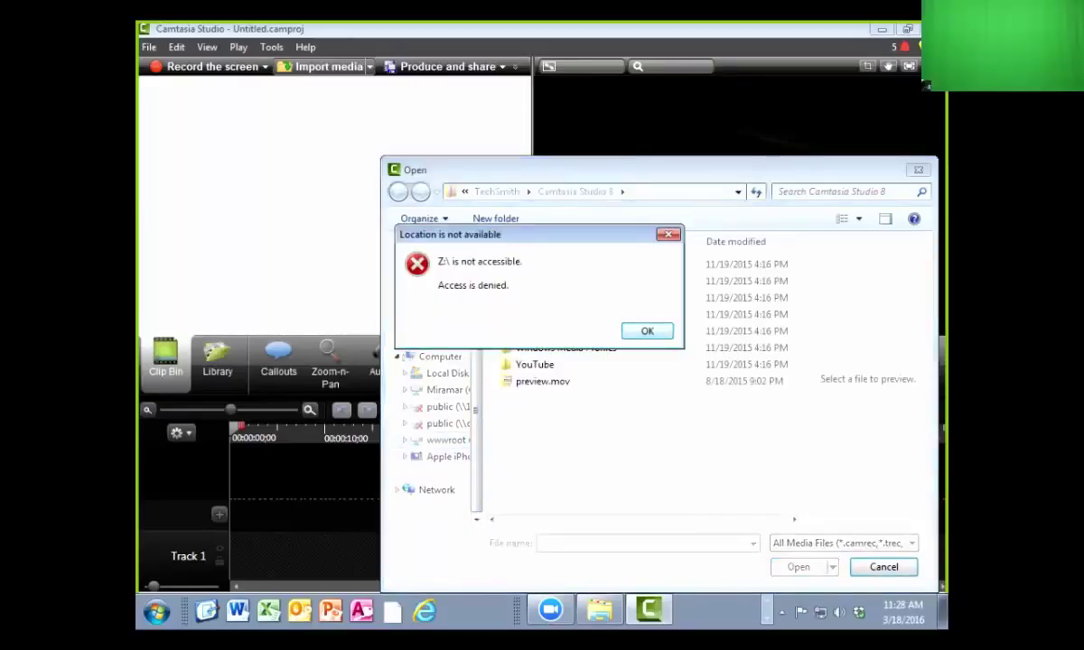
pyautogui.press('Return')
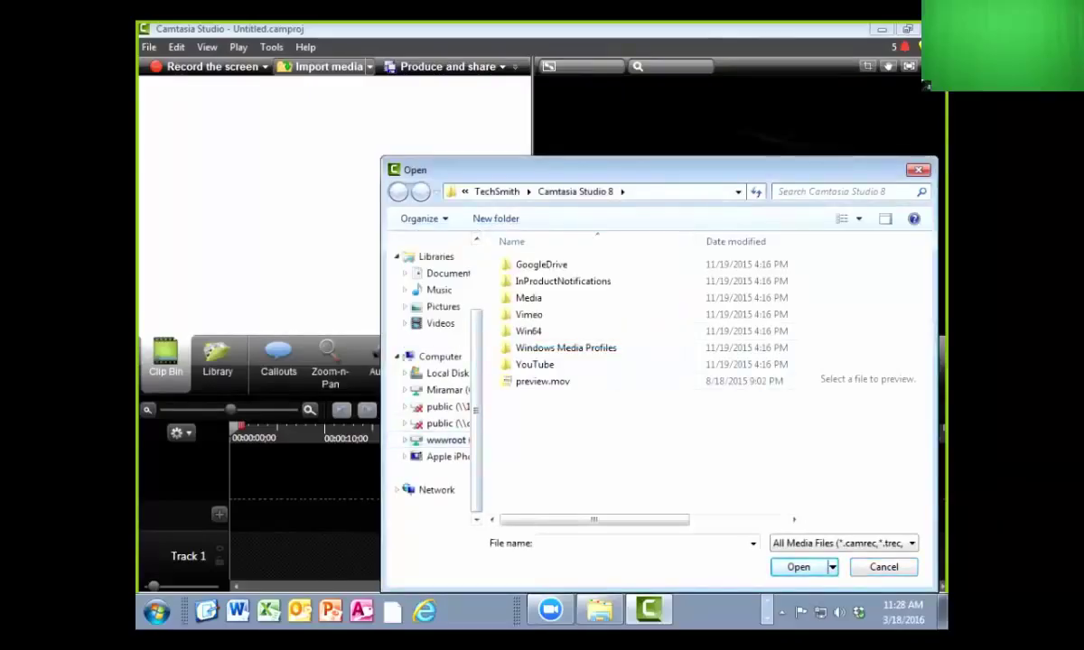
# Look through the Videos library and its ocfacultytraining_videos folder for a clip to import
pyautogui.click(440, 323)
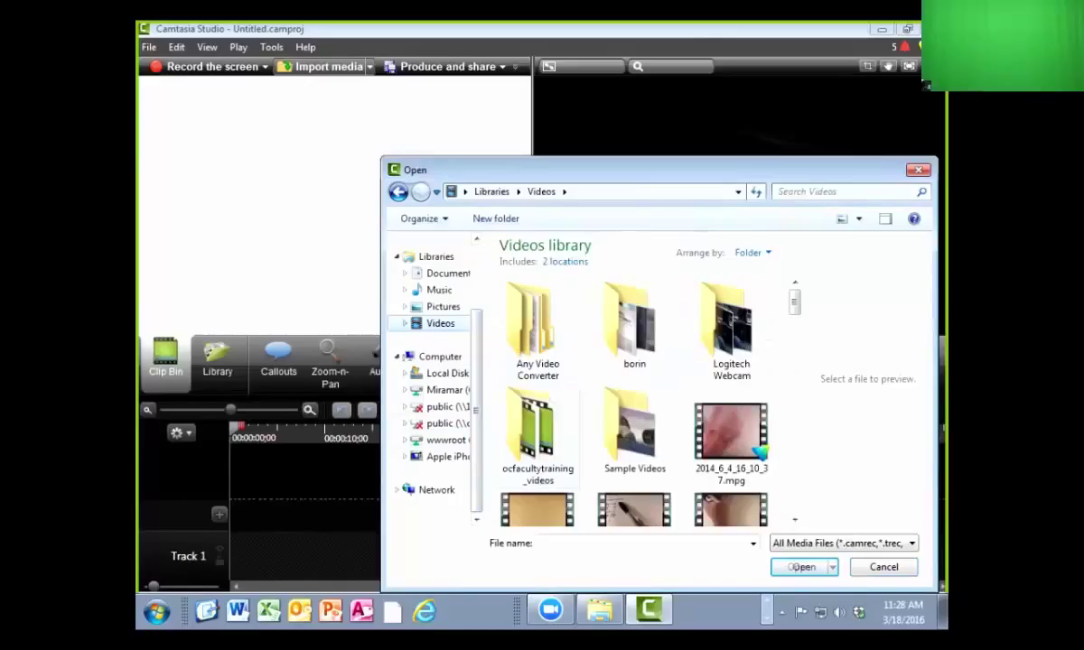
pyautogui.doubleClick(537, 429)
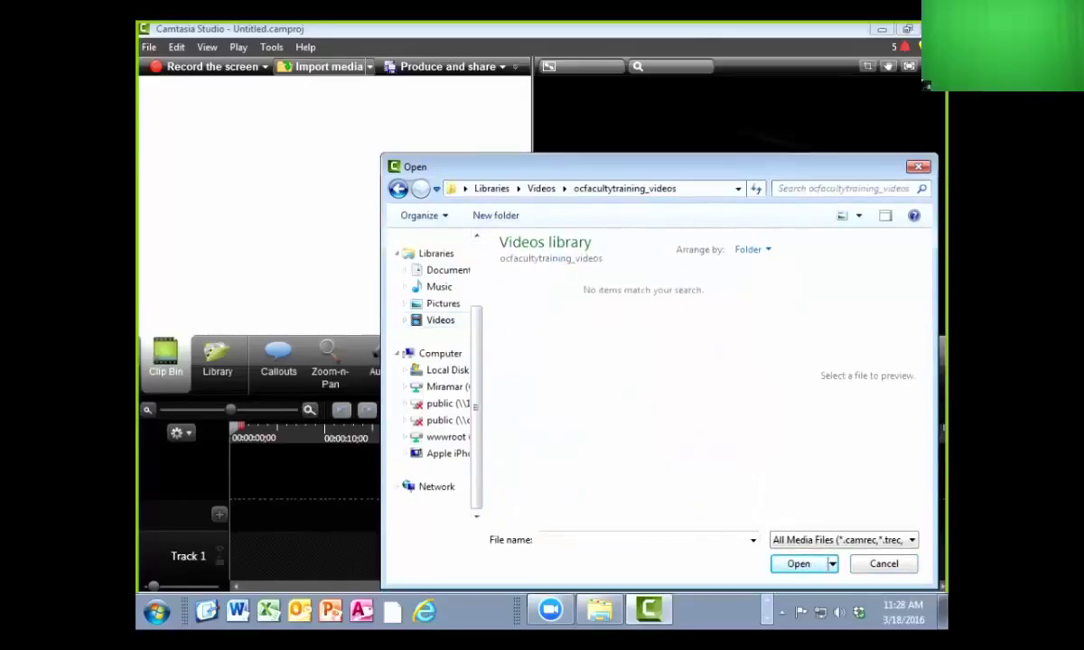
pyautogui.hotkey('alt', 'Left')
pyautogui.scroll(-10, 632, 397)
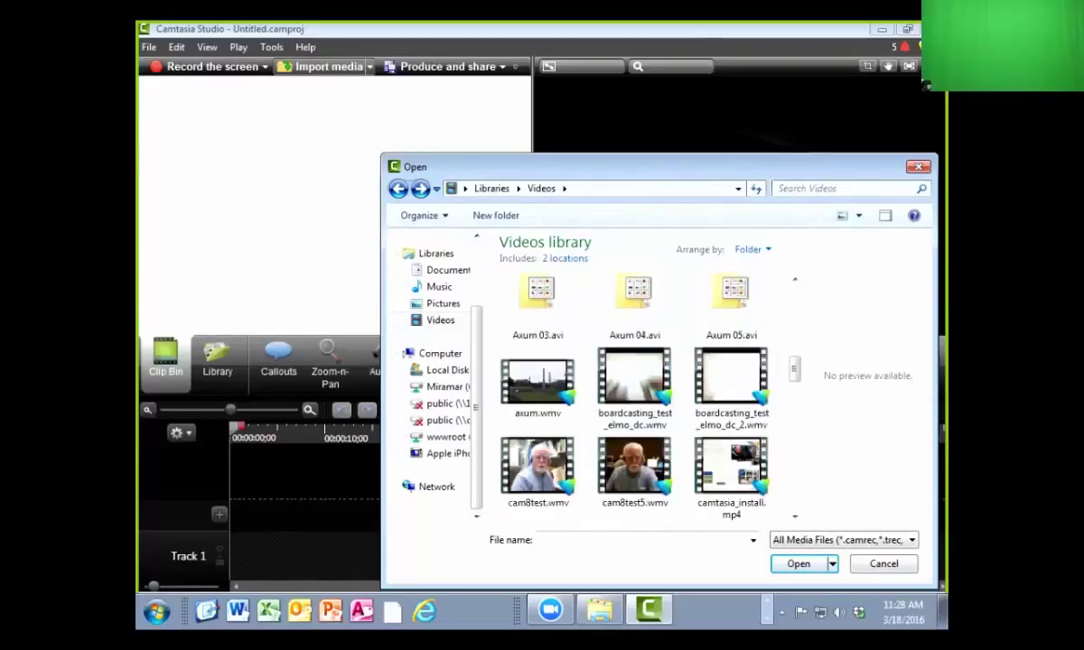
pyautogui.scroll(-2, 633, 398)
pyautogui.scroll(-5, 633, 398)
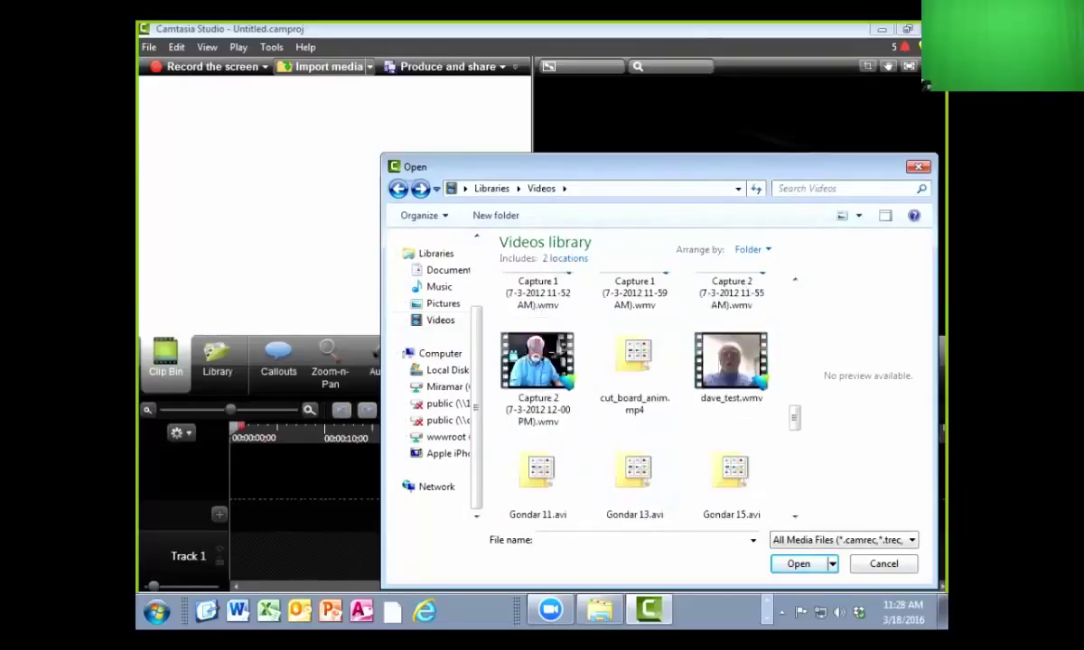
pyautogui.scroll(-2, 633, 397)
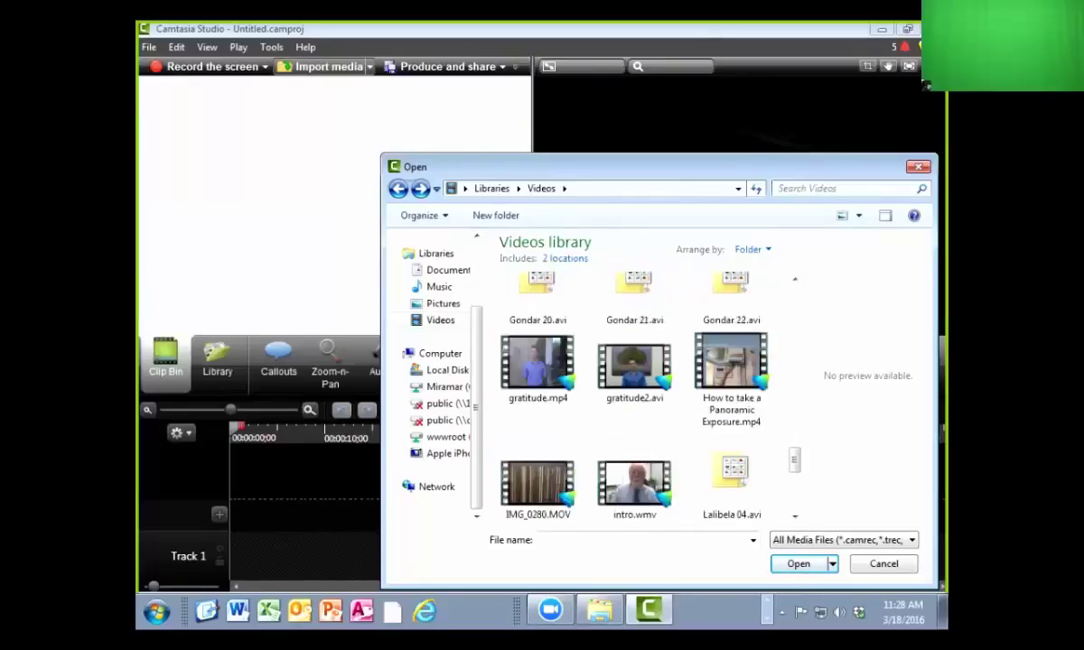
pyautogui.scroll(-2, 632, 398)
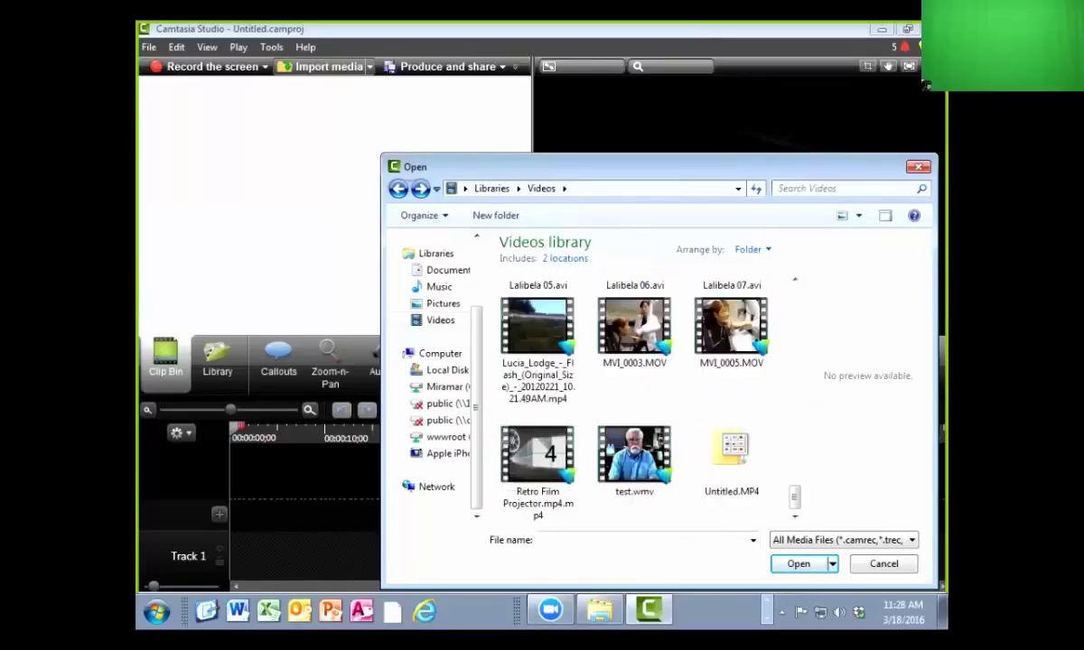
pyautogui.scroll(10, 706, 282)
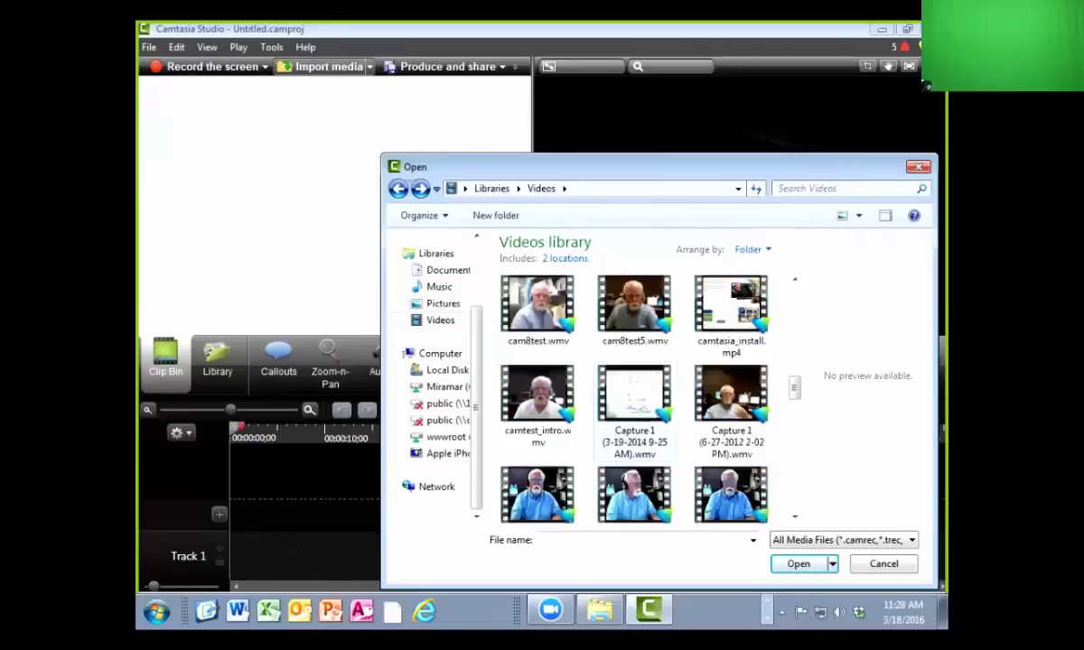
pyautogui.scroll(1, 632, 398)
pyautogui.scroll(1, 632, 397)
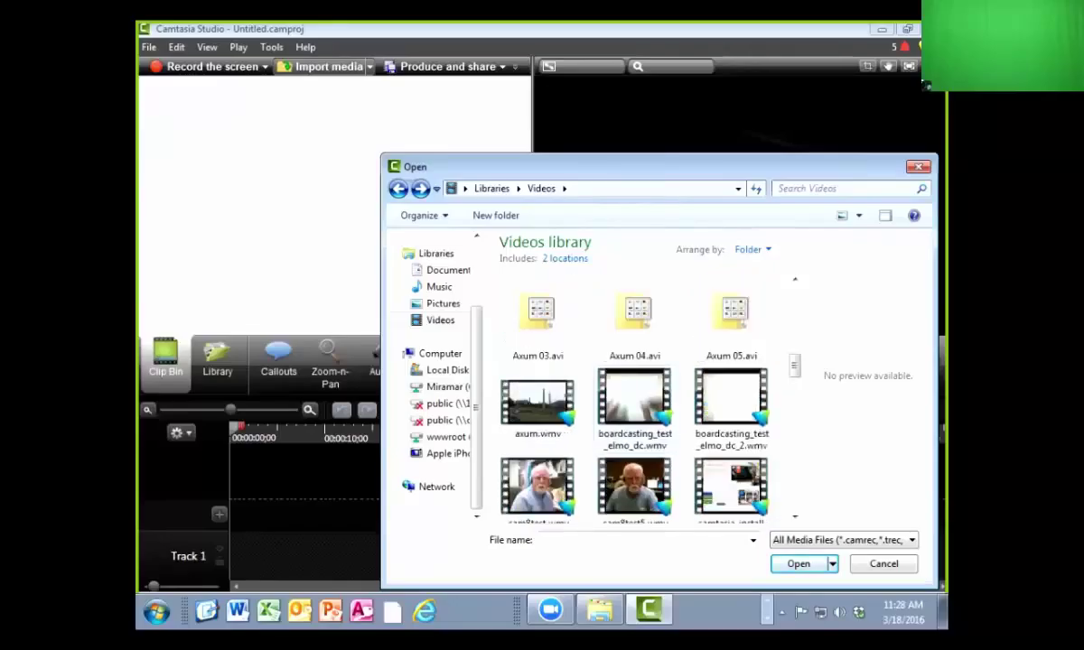
pyautogui.scroll(1, 633, 398)
pyautogui.scroll(1, 632, 397)
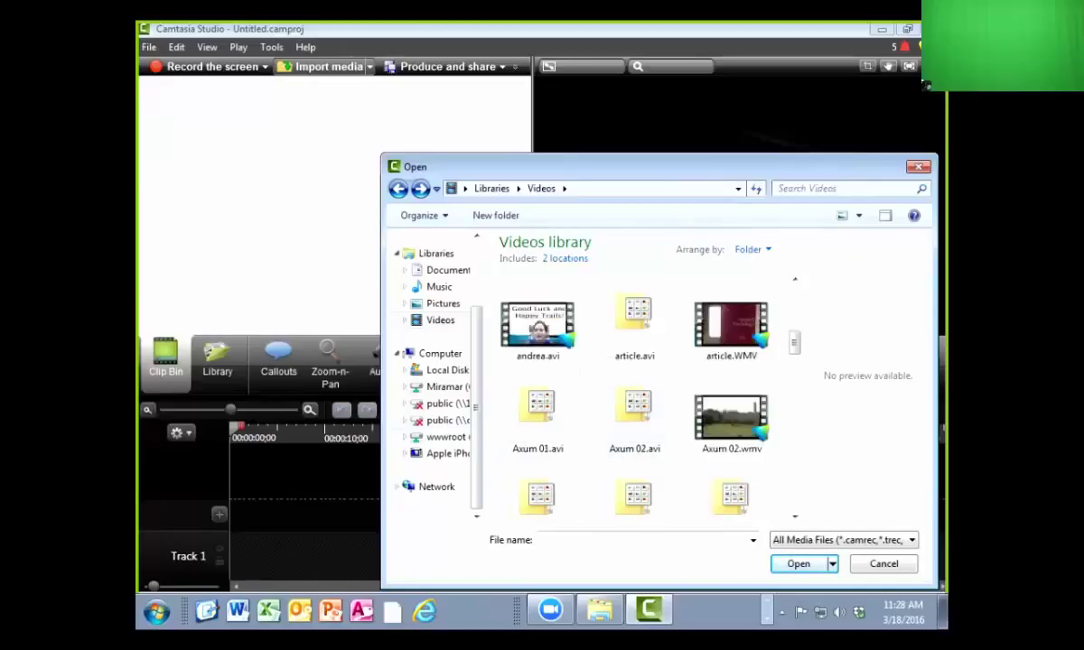
# Map \\10.1.1.115\wwwroot as network drive W: with reconnection at logon, and try to open the wwwroot drives
pyautogui.rightClick(438, 353)
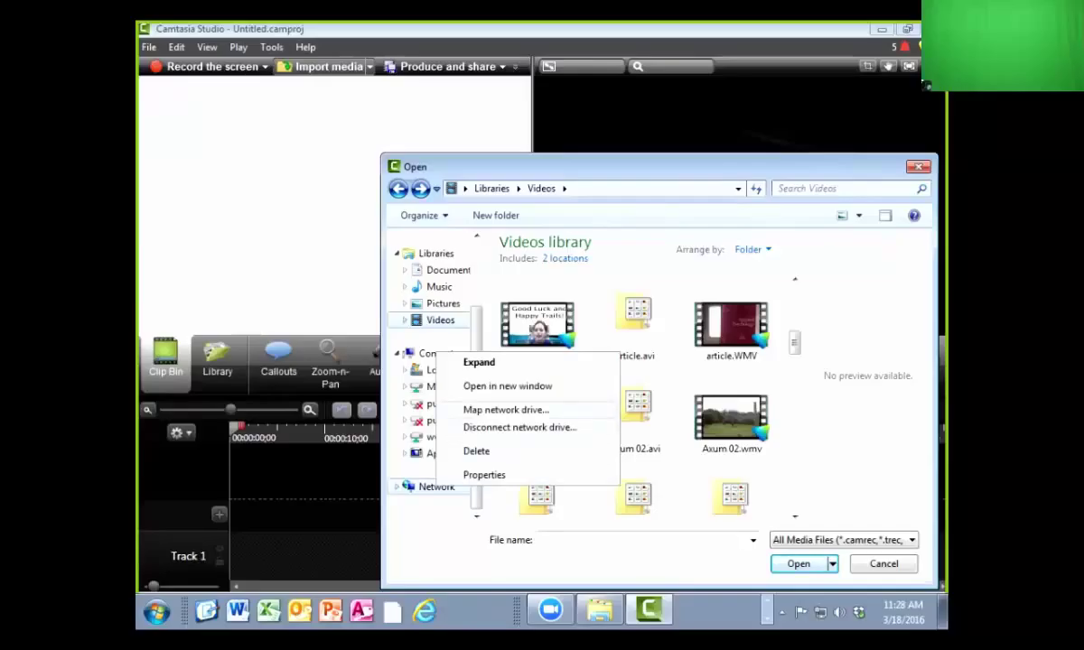
pyautogui.click(506, 409)
pyautogui.write('\\10.1.1.11')
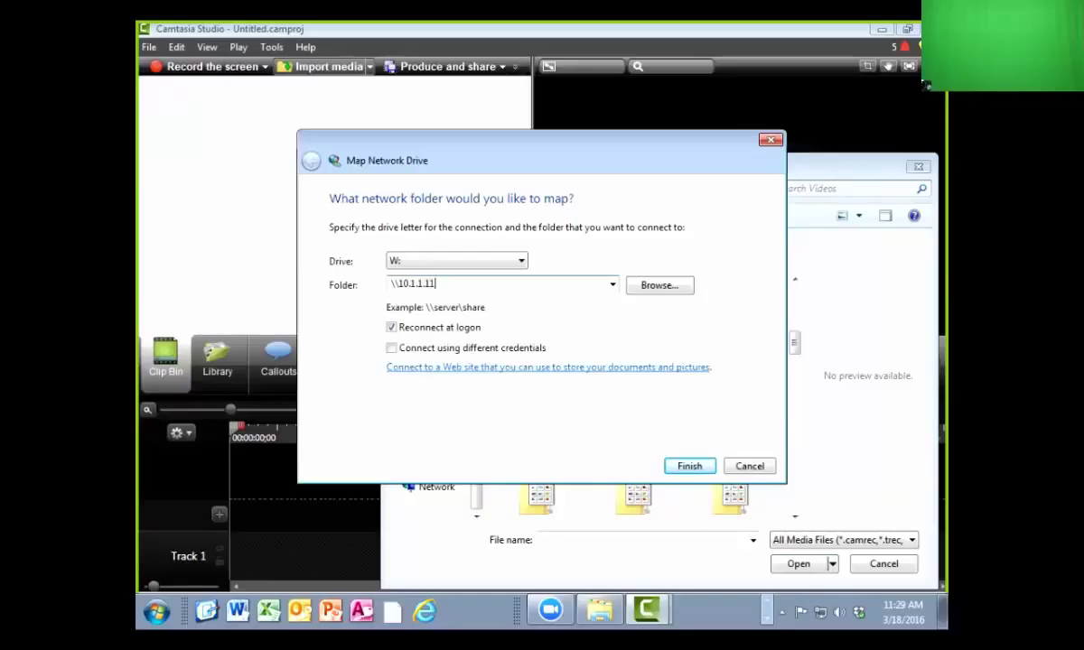
pyautogui.write('5\\wwwroot')
pyautogui.press('Return')
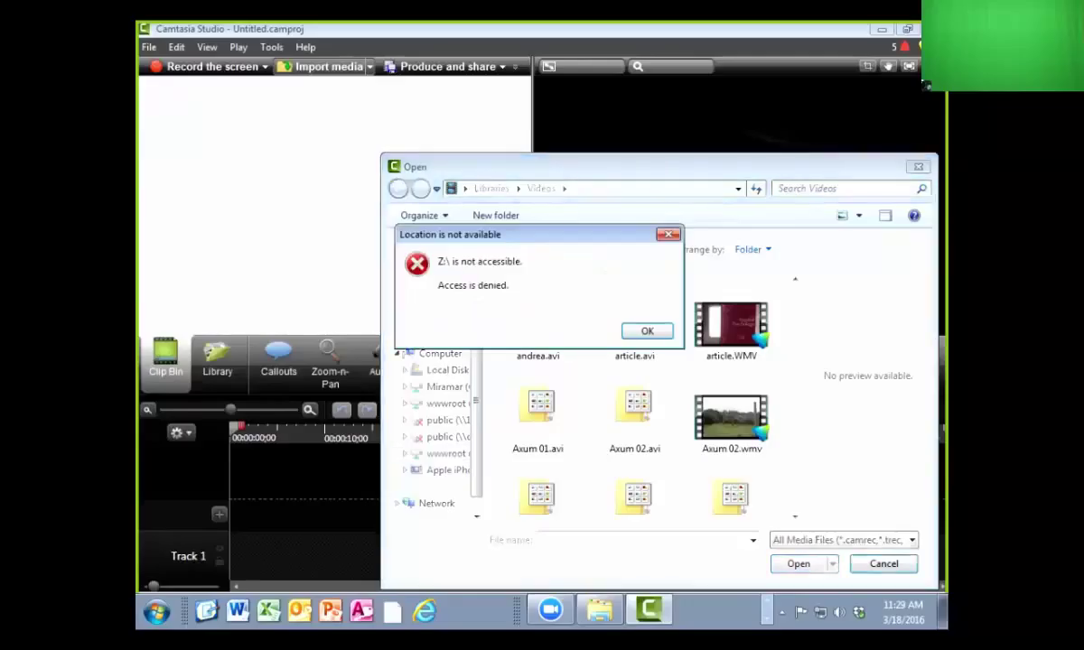
pyautogui.press('Return')
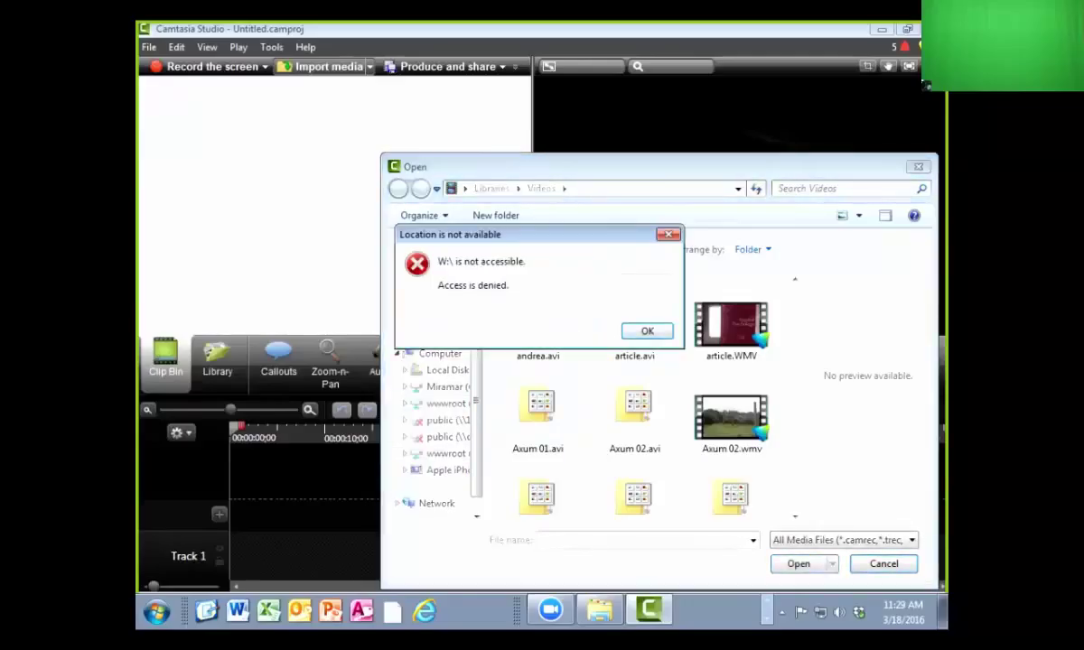
pyautogui.press('Return')
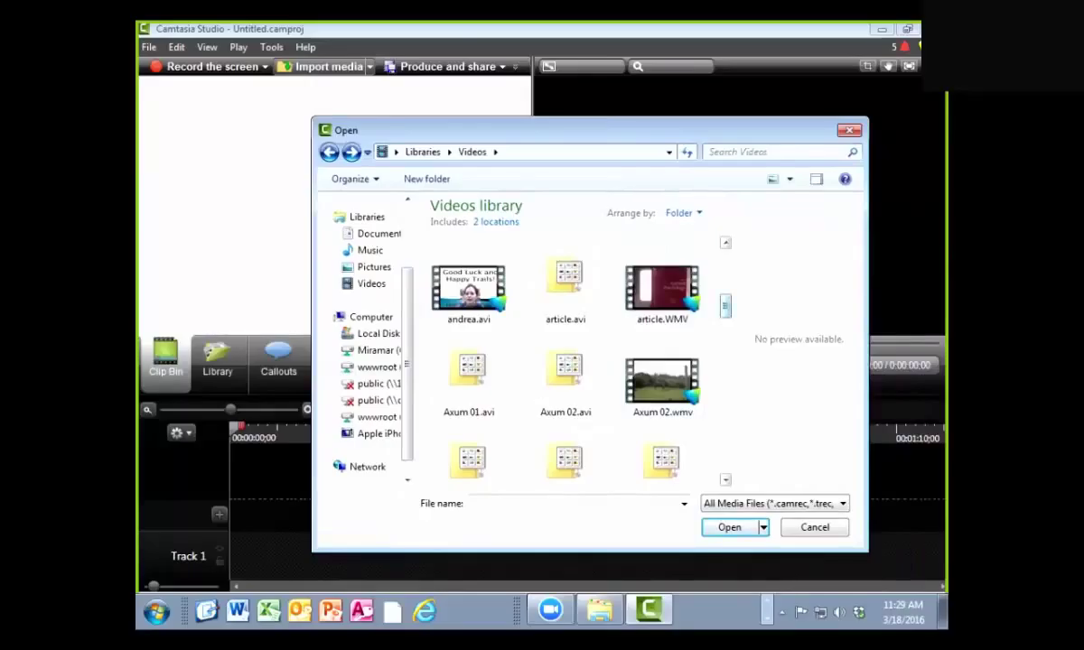
# Try to import Video 26.wmv from the Logitech Webcam folder in the Videos library
pyautogui.scroll(5, 566, 308)
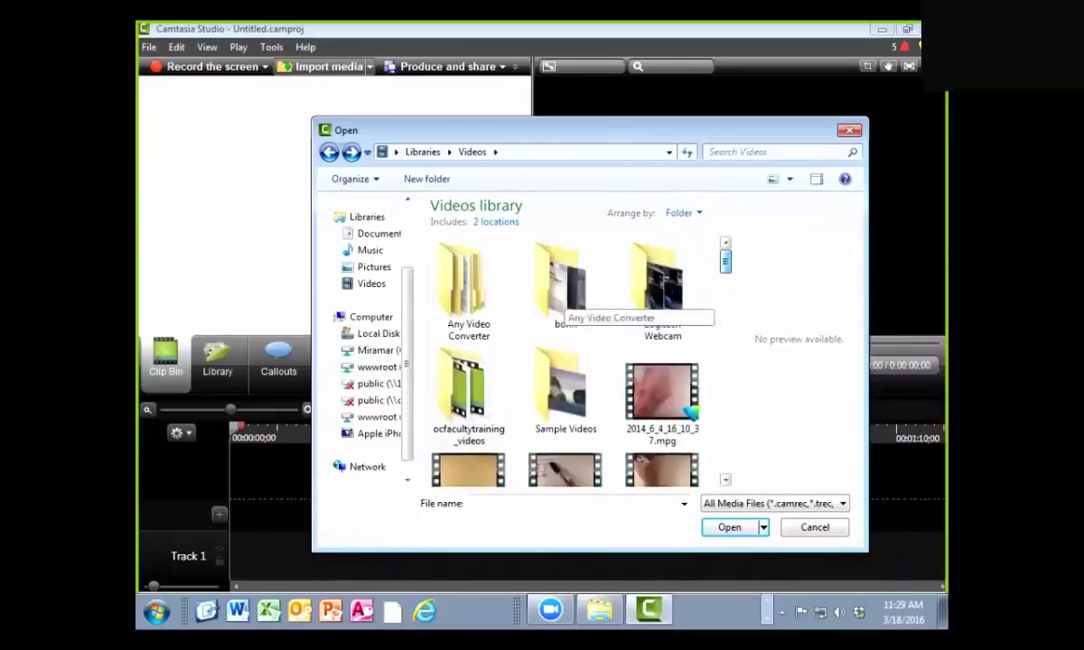
pyautogui.doubleClick(663, 289)
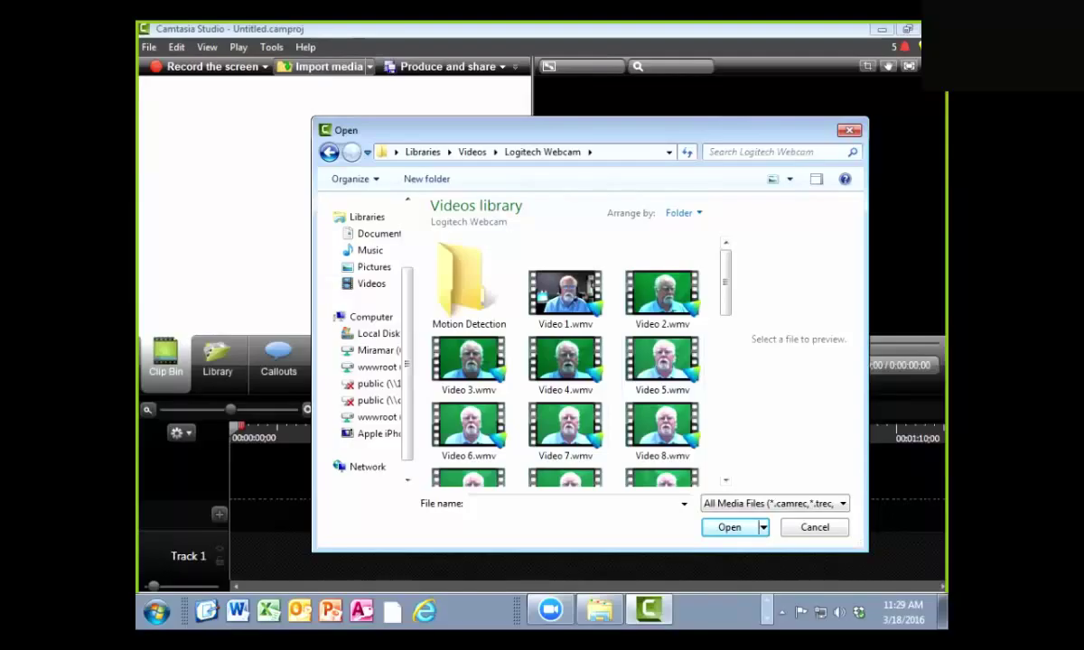
pyautogui.scroll(-3, 565, 352)
pyautogui.scroll(-3, 564, 307)
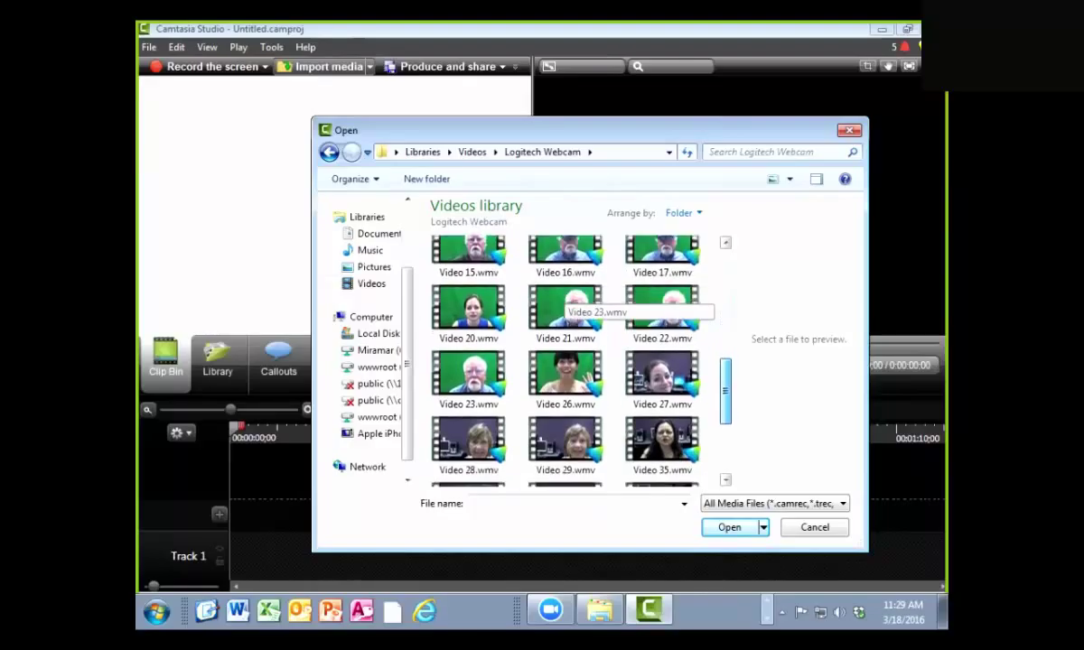
pyautogui.scroll(-2, 569, 307)
pyautogui.scroll(1, 565, 353)
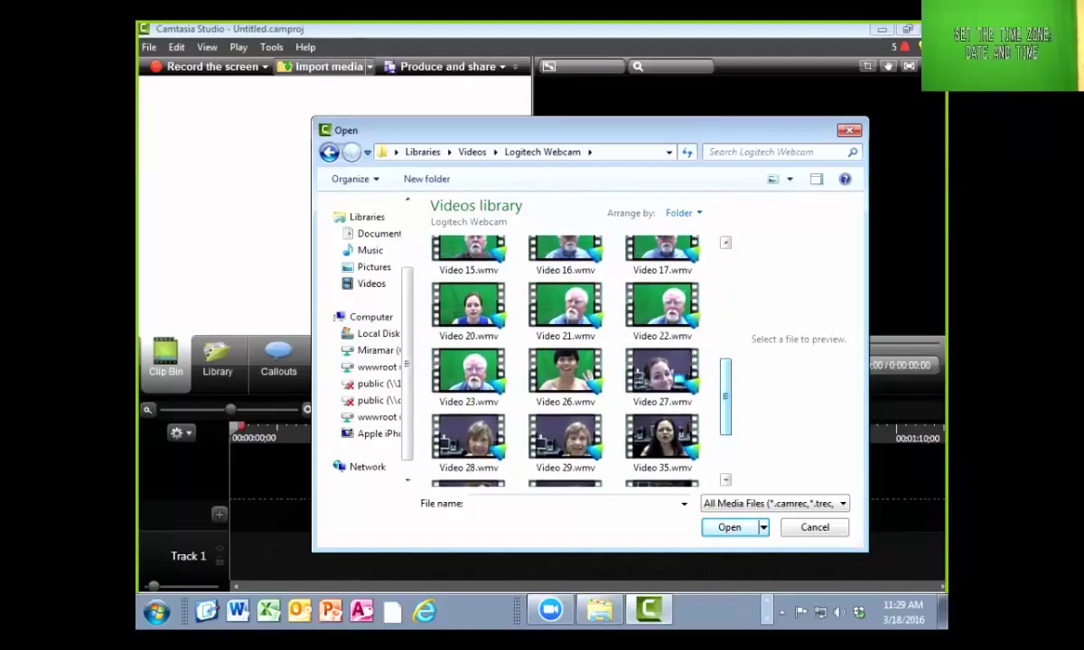
pyautogui.doubleClick(565, 371)
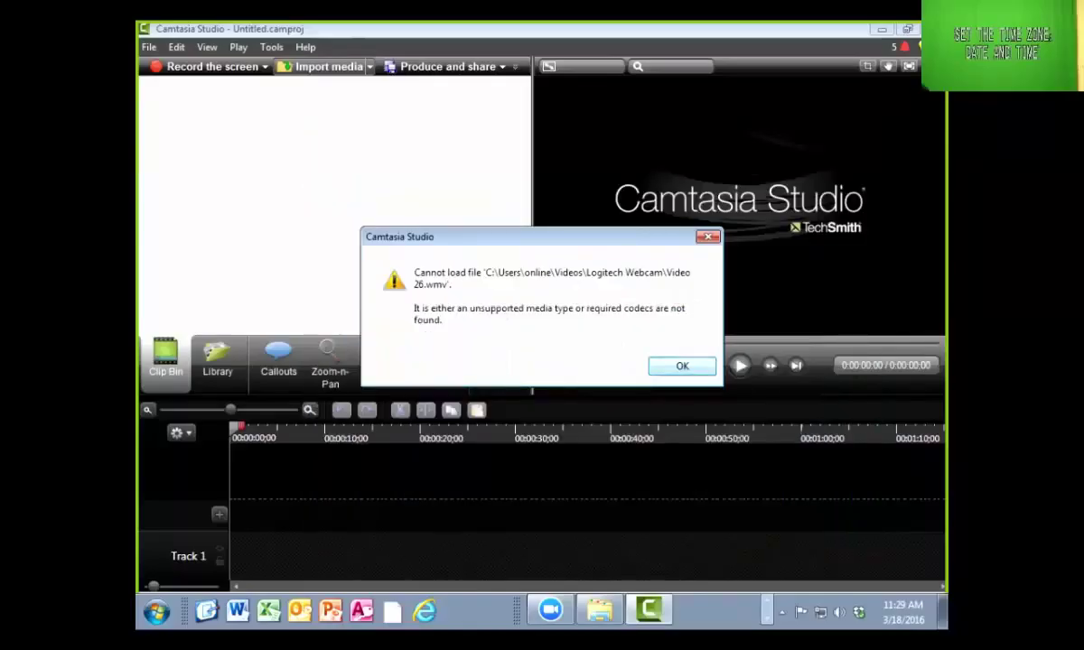
pyautogui.press('Return')
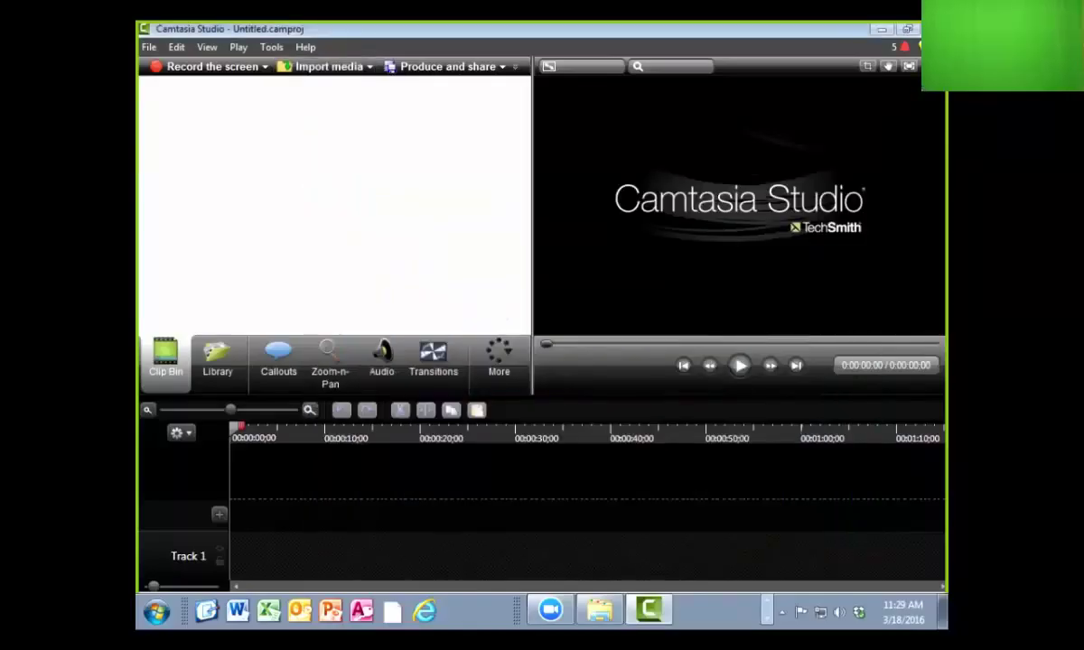
# Import Video 4.wmv from the Logitech Webcam folder into the Clip Bin
pyautogui.hotkey('ctrl', 'i')
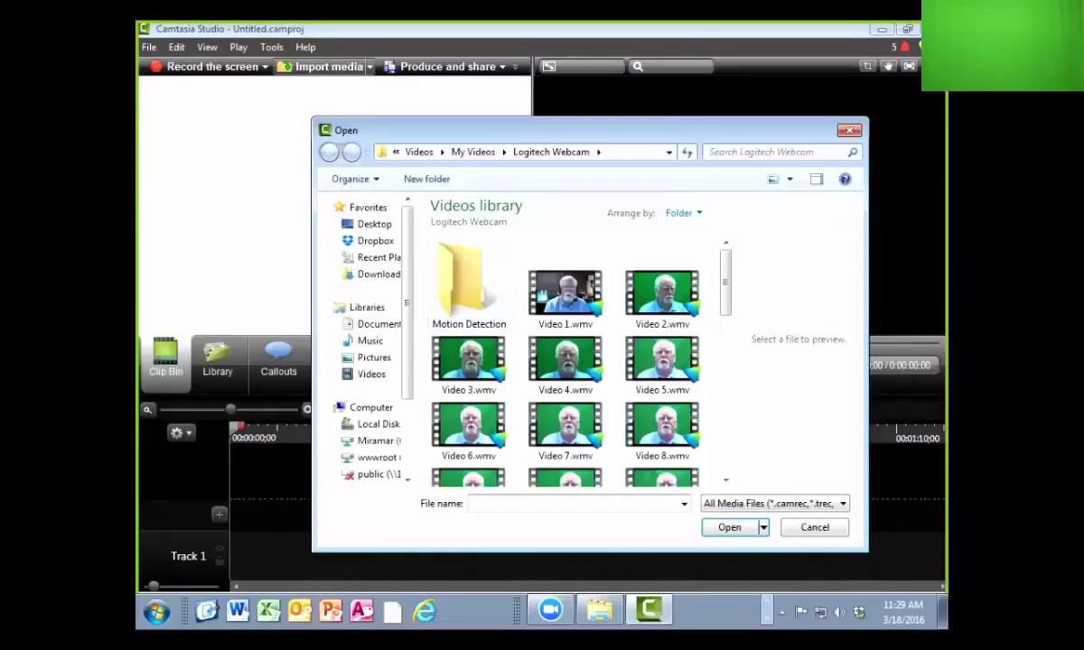
pyautogui.click(566, 361)
pyautogui.press('Return')
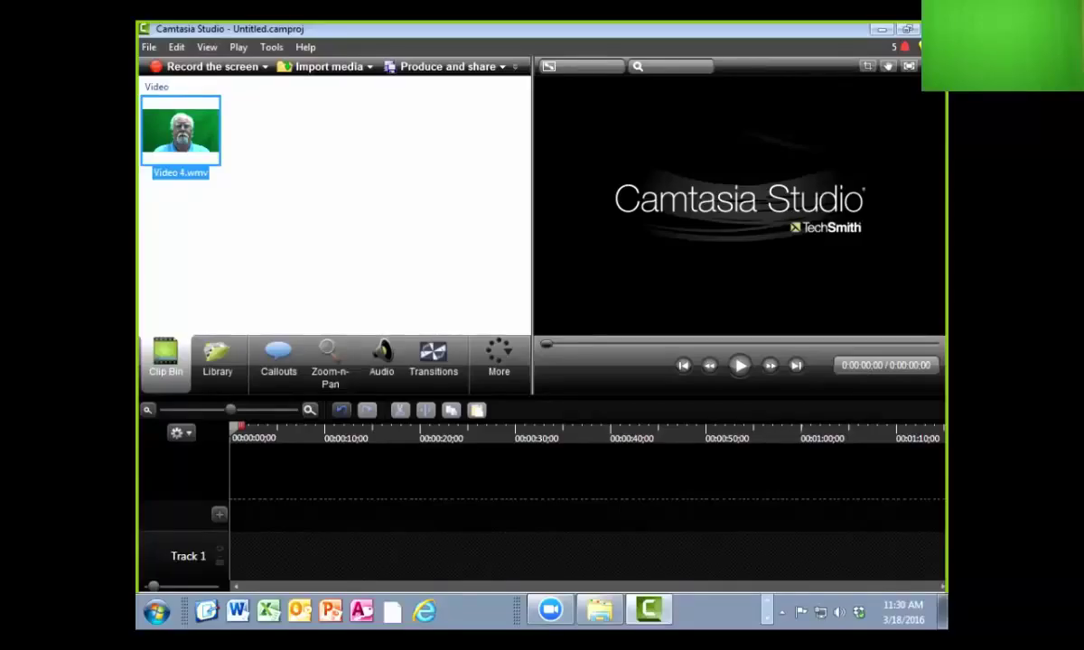
# Place the Video 4.wmv clip at the start of Track 1 and play it in the preview
pyautogui.moveTo(180, 136); pyautogui.dragTo(276, 555)
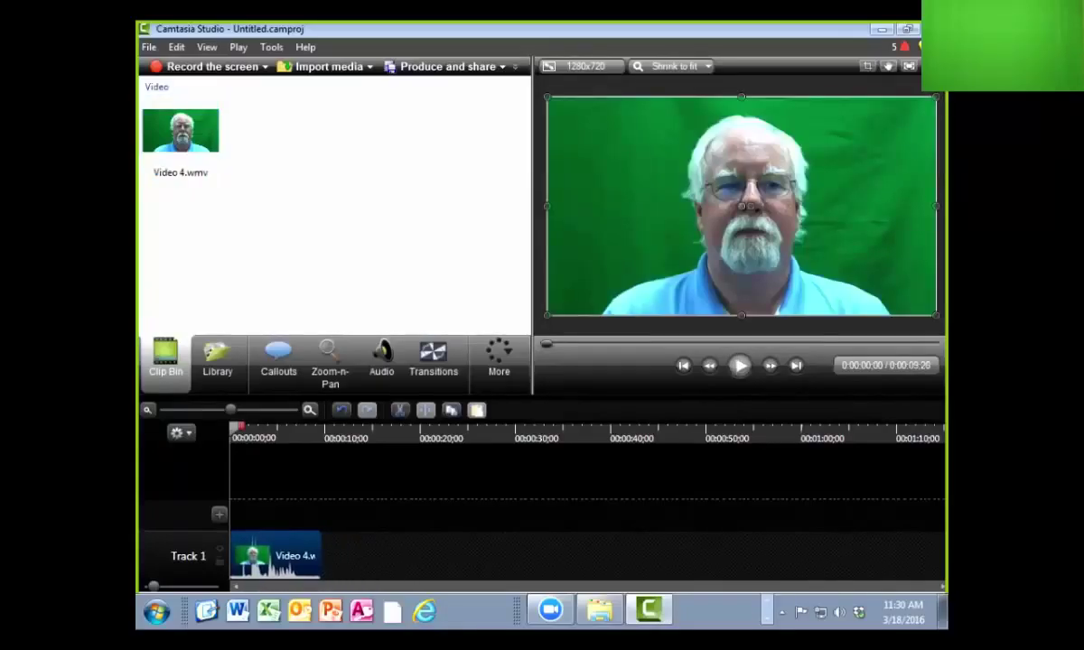
pyautogui.press('space')
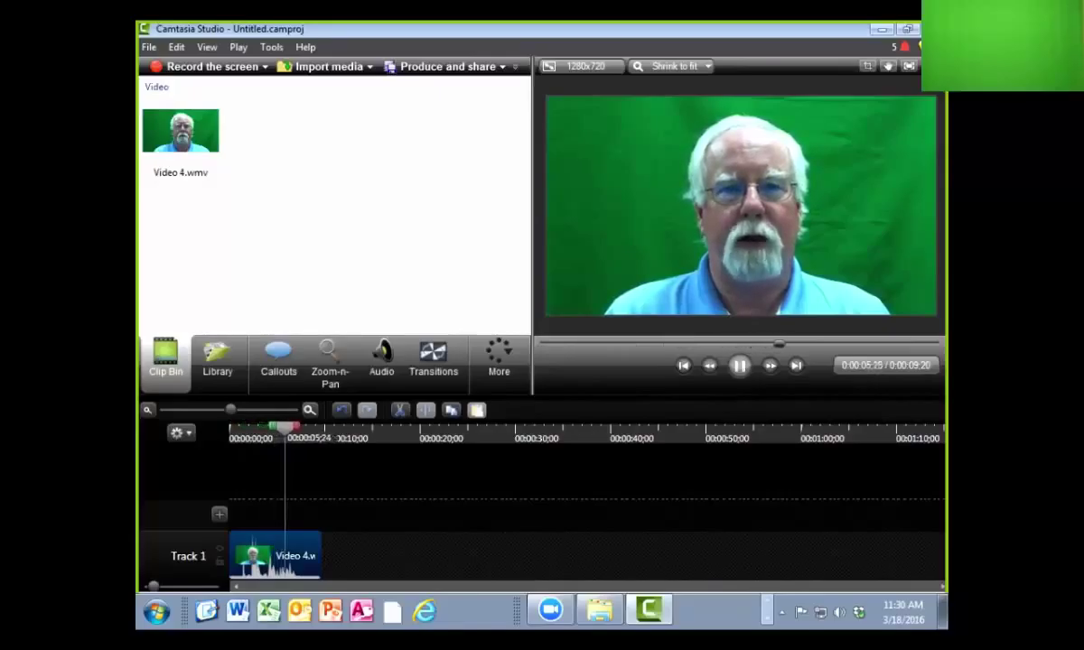
pyautogui.press('space')
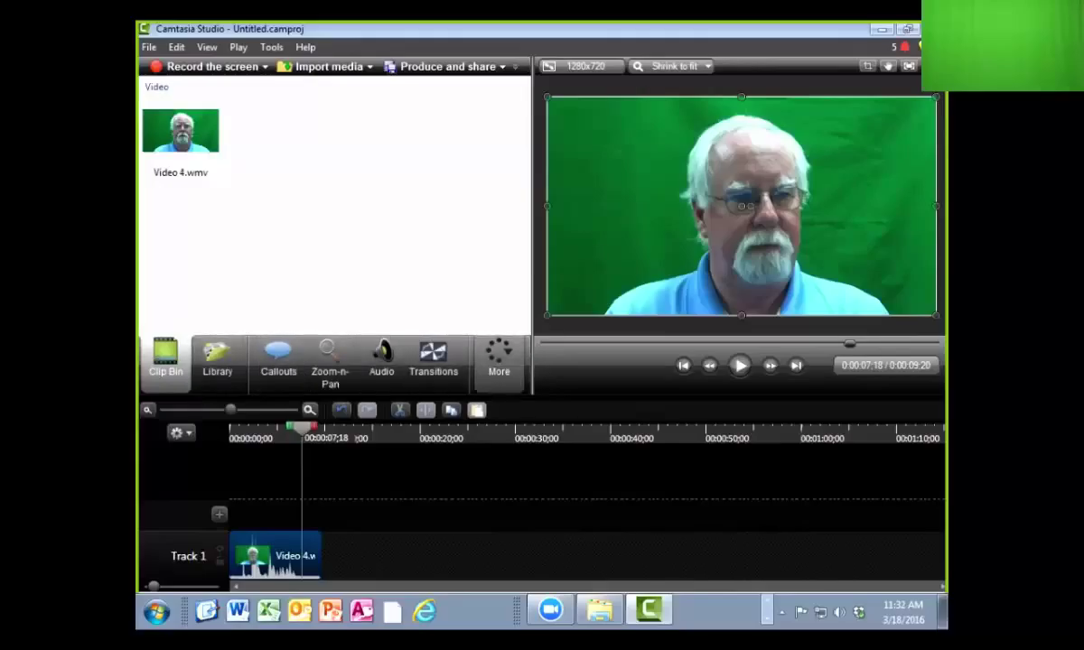
# Enable the Remove a color effect in the visual properties of the Video 4.wmv clip
pyautogui.click(498, 357)
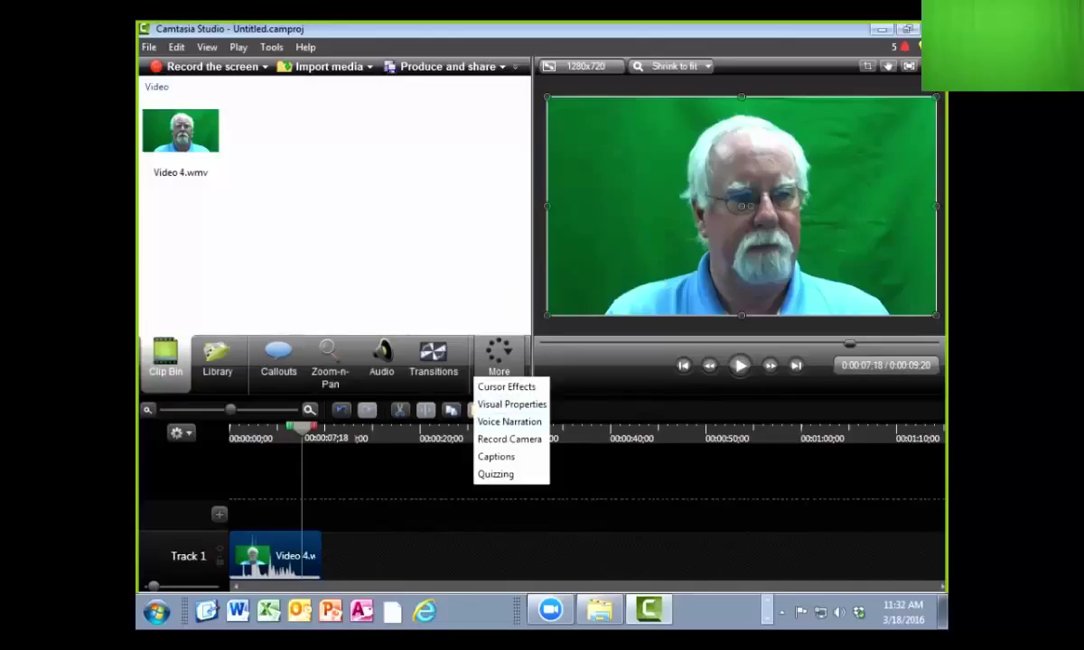
pyautogui.click(511, 404)
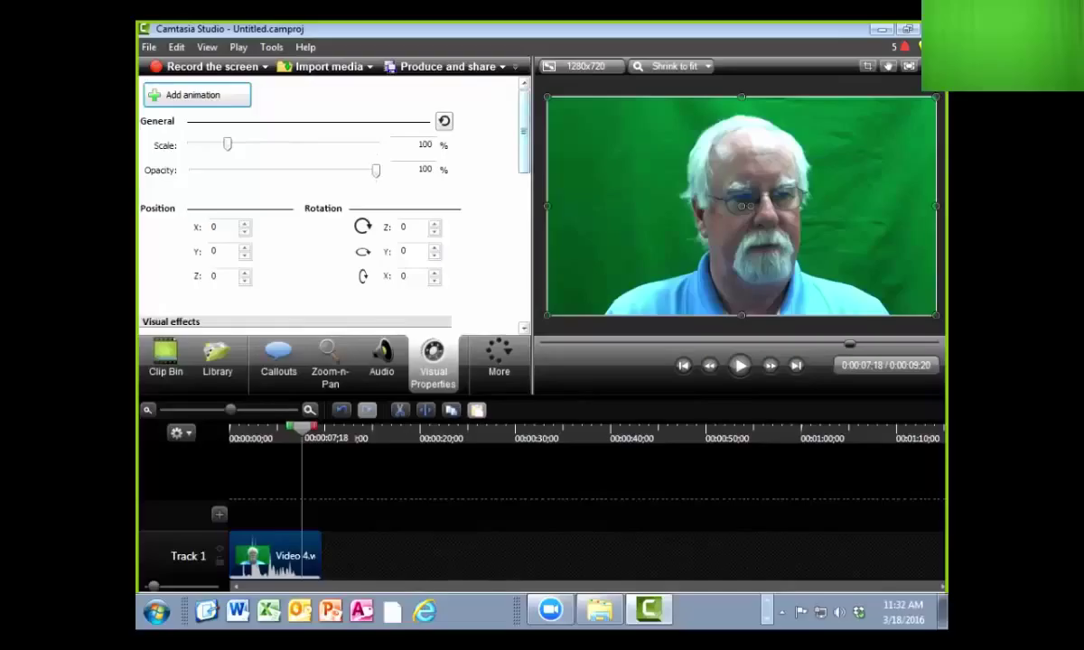
pyautogui.scroll(-3, 523, 158)
pyautogui.scroll(-1, 523, 163)
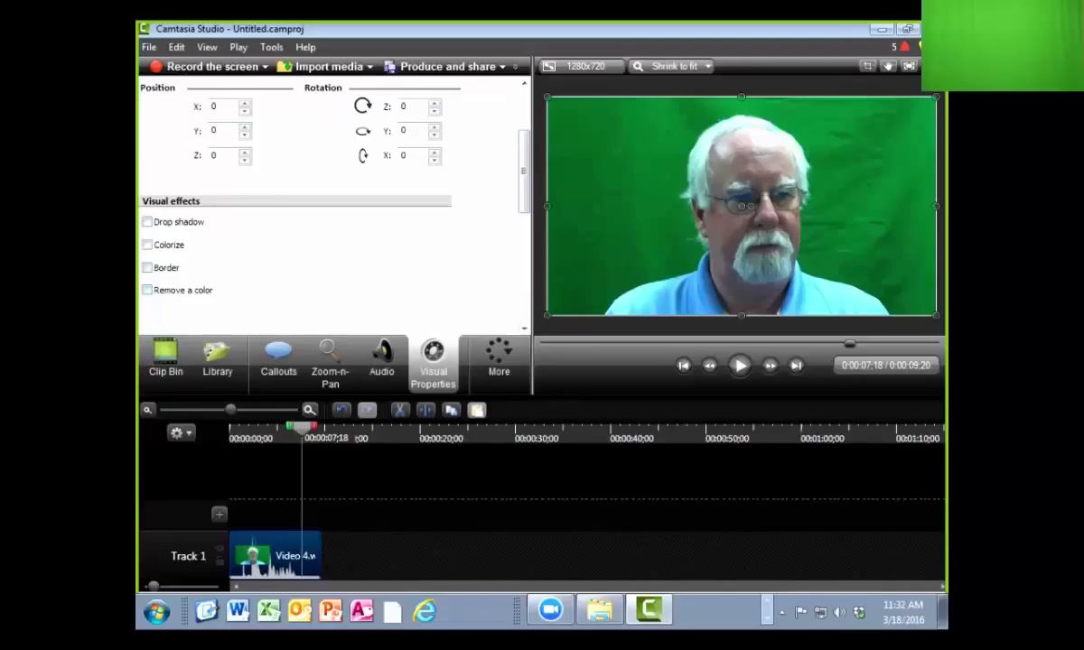
pyautogui.click(146, 290)
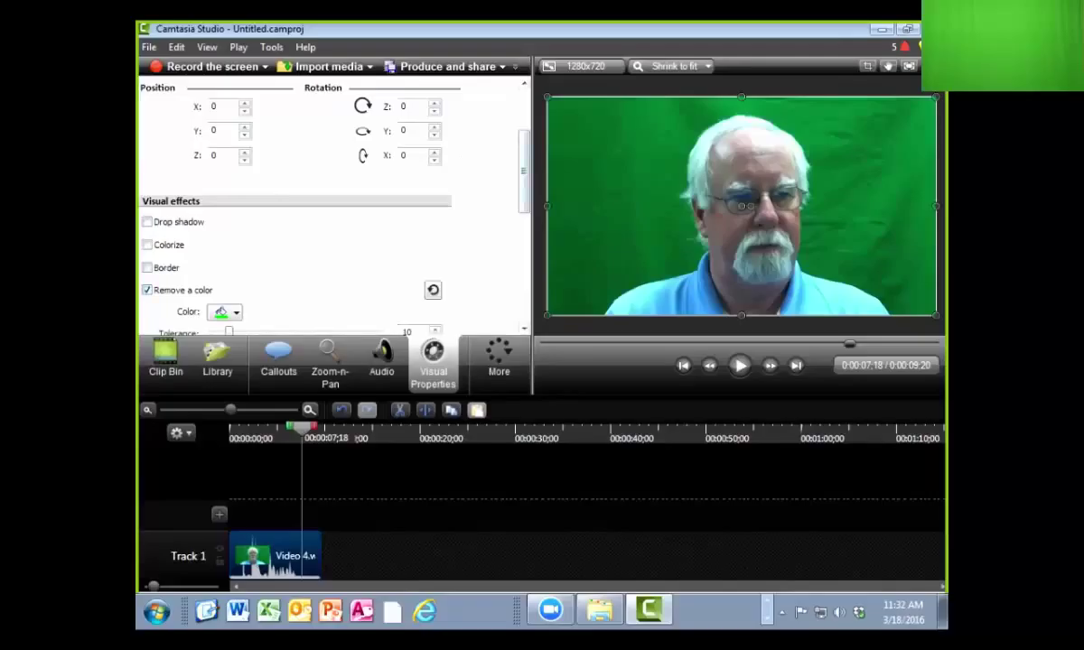
# Set the color to remove to the dark green of the clip's backdrop and return the playhead to the start
pyautogui.scroll(-3, 491, 208)
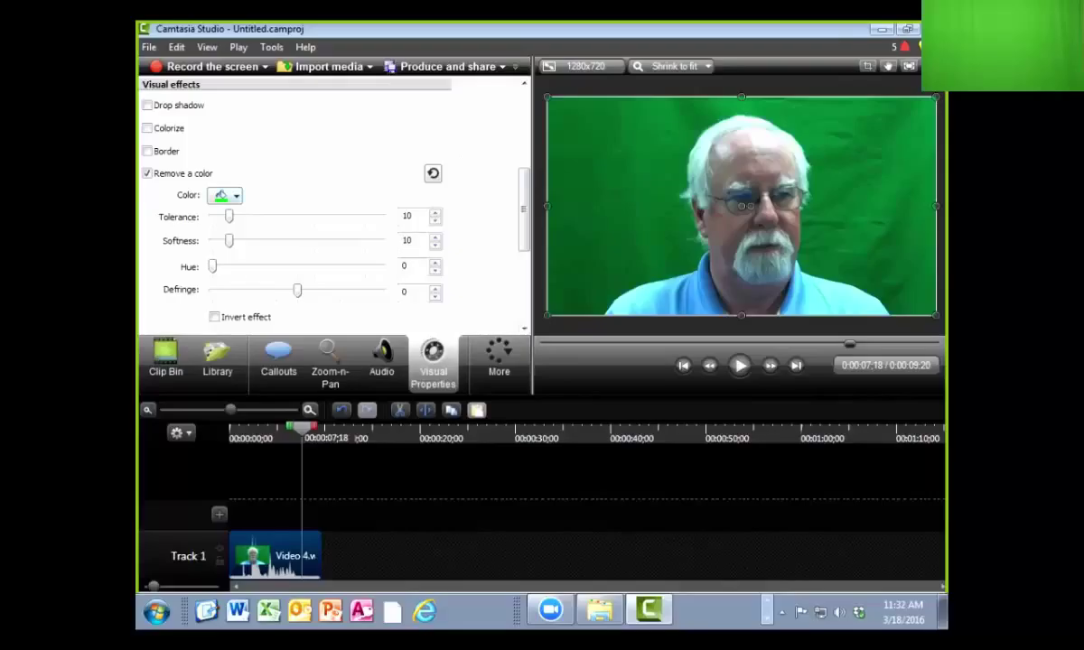
pyautogui.click(224, 195)
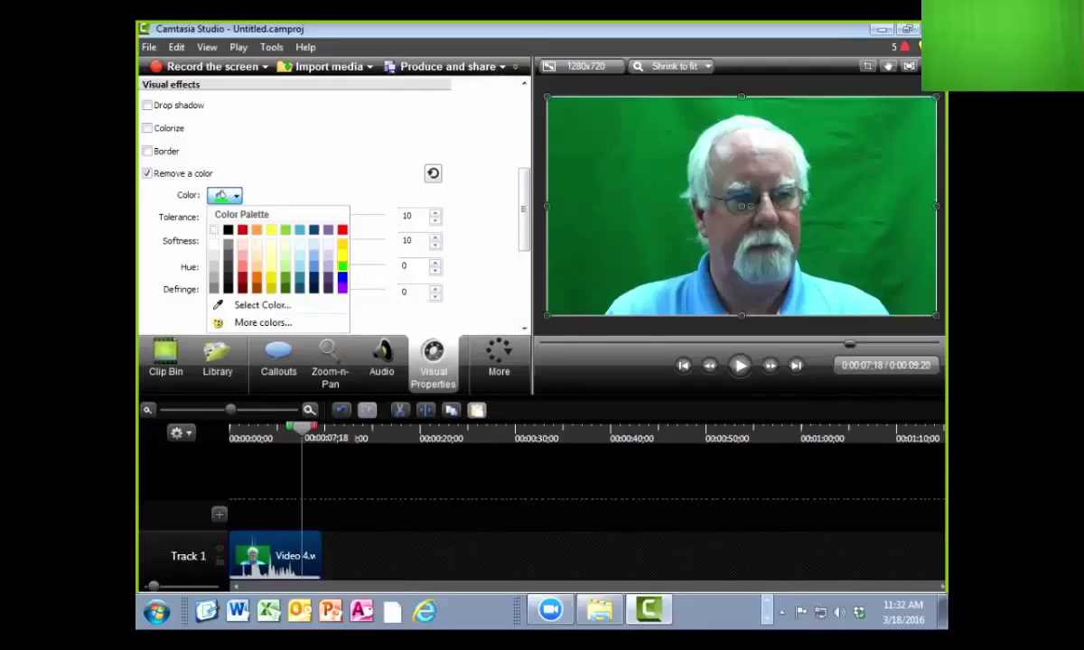
pyautogui.press('Escape')
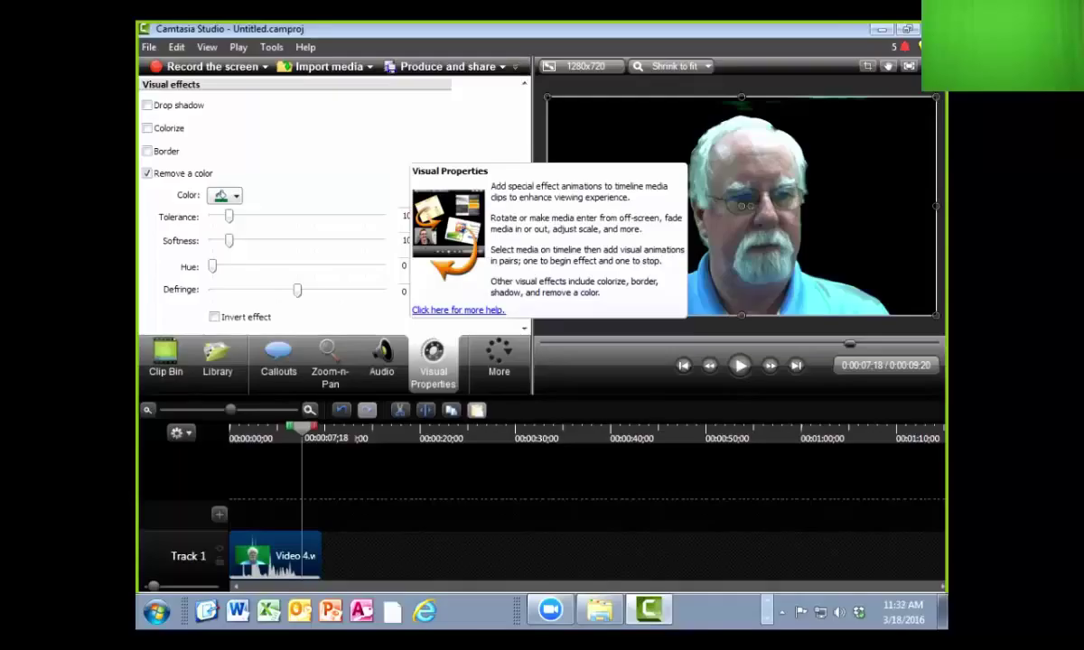
pyautogui.moveTo(228, 217); pyautogui.dragTo(228, 216)
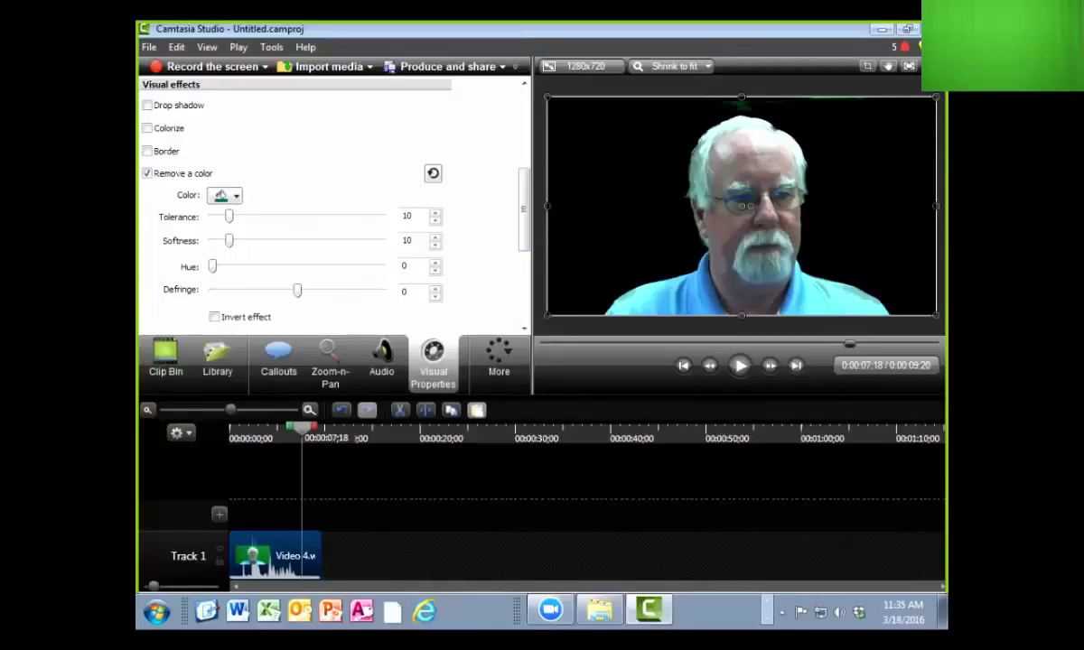
pyautogui.moveTo(303, 427); pyautogui.dragTo(236, 426)
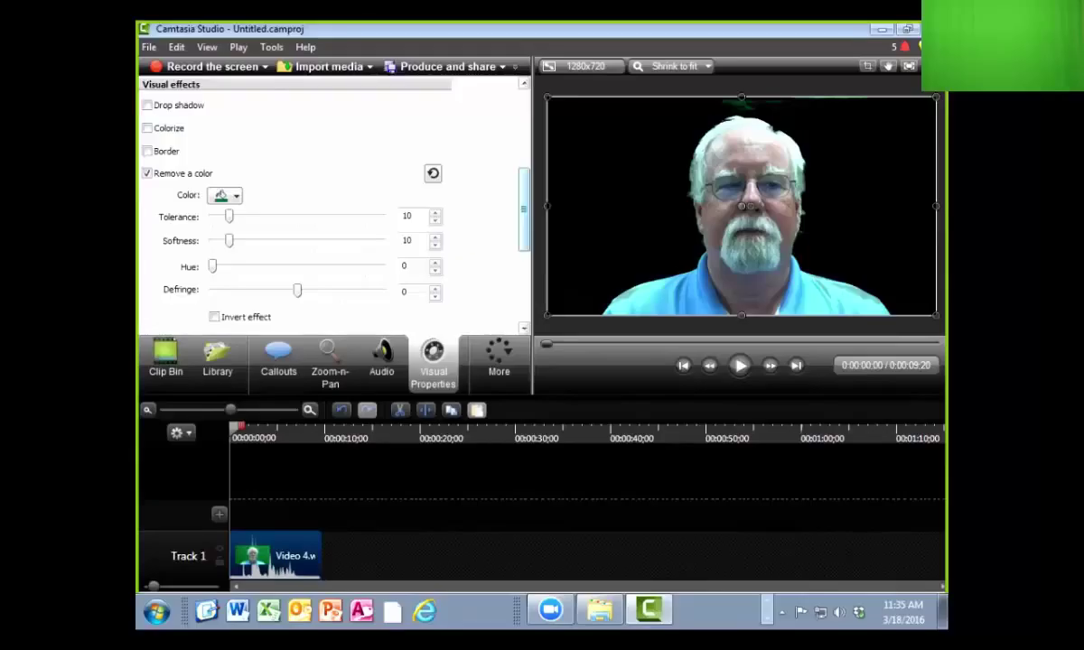
# Import Beach5.jpg from the Sample Pictures folder of the Pictures library into the Clip Bin
pyautogui.scroll(1, 333, 208)
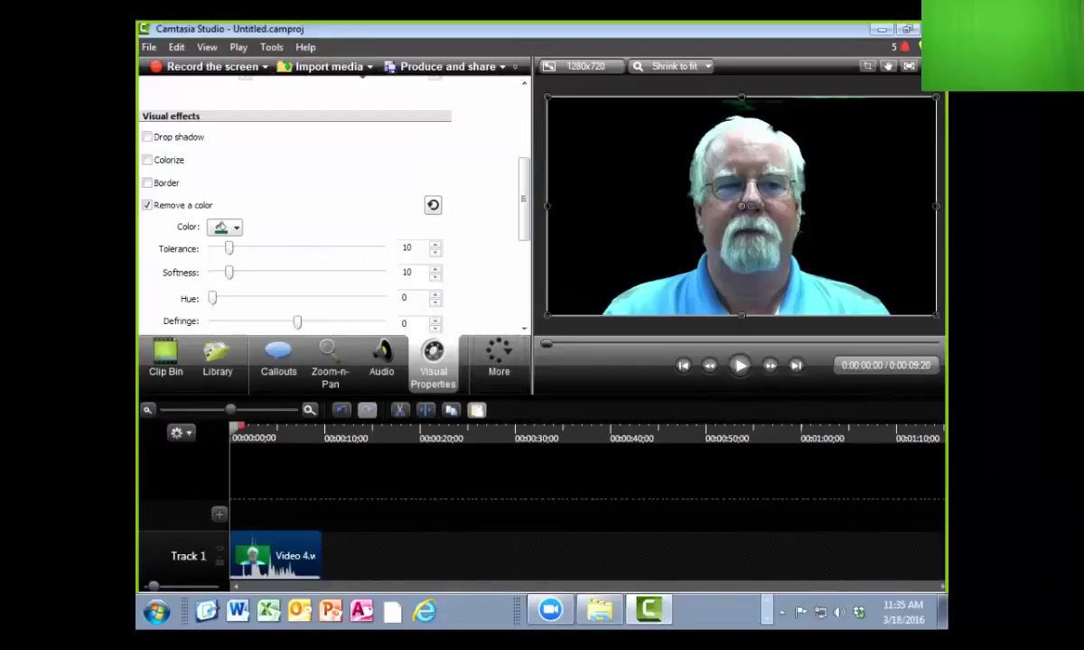
pyautogui.click(357, 71)
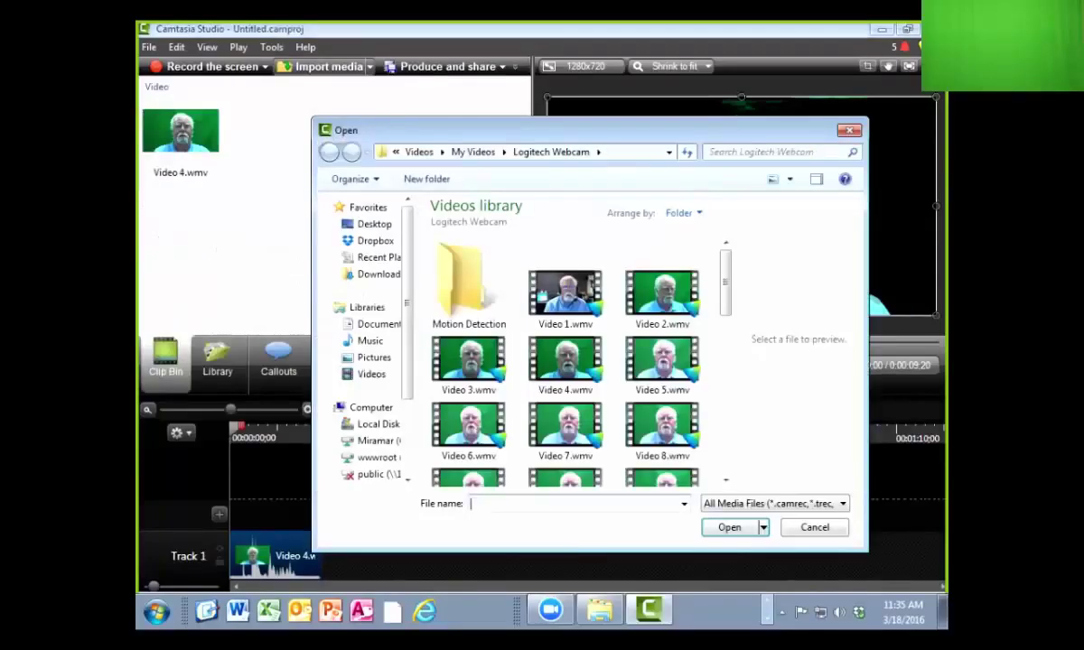
pyautogui.scroll(-3, 361, 343)
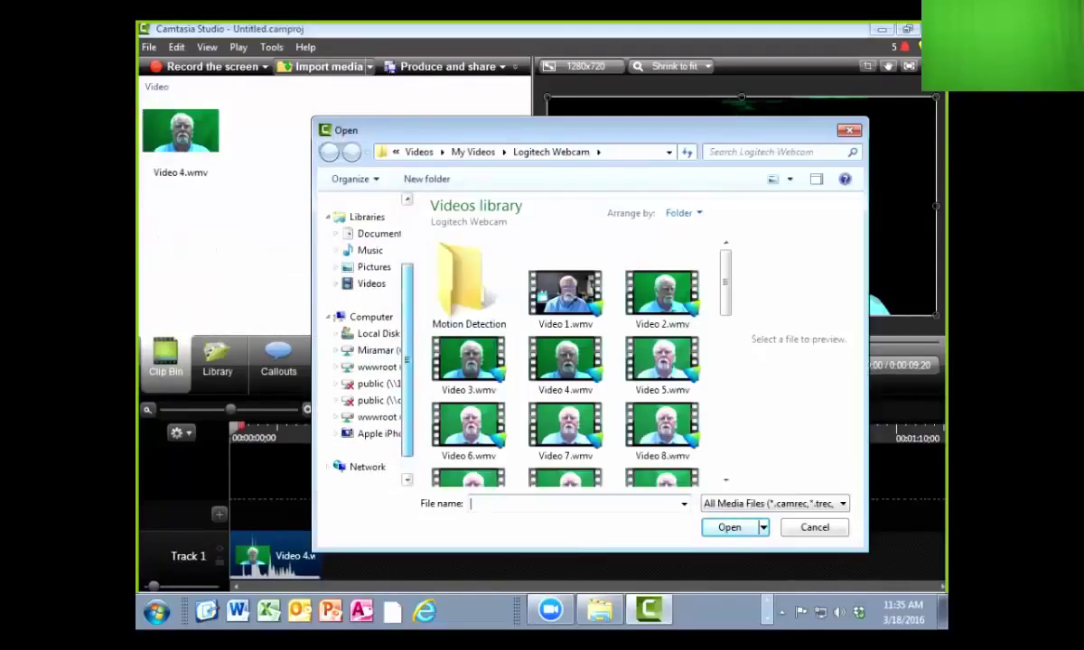
pyautogui.scroll(3, 361, 344)
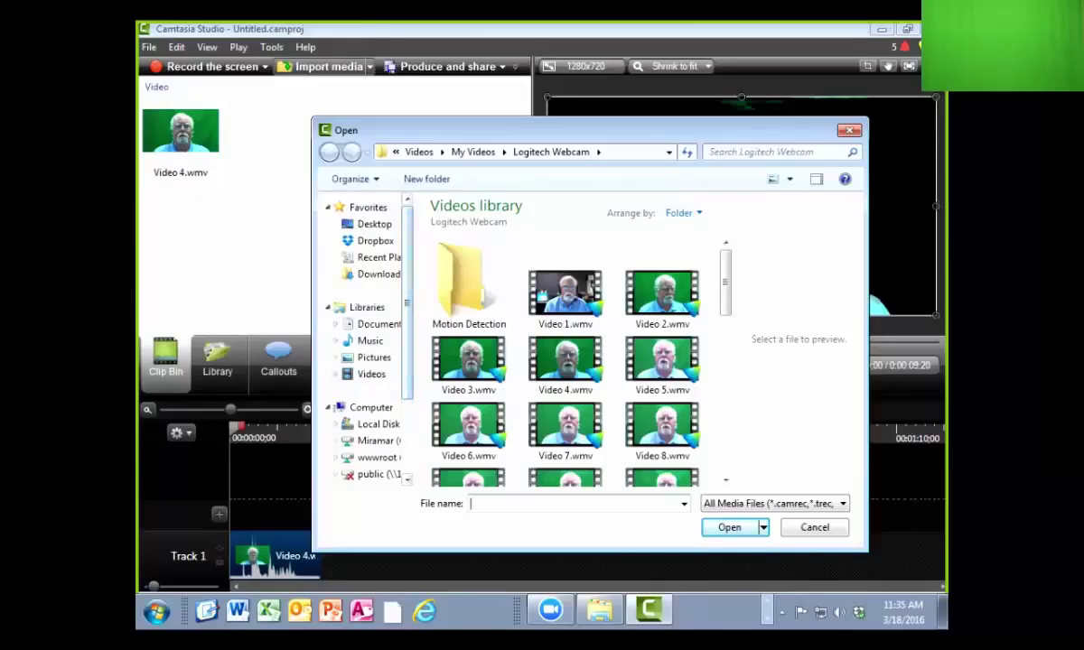
pyautogui.click(374, 358)
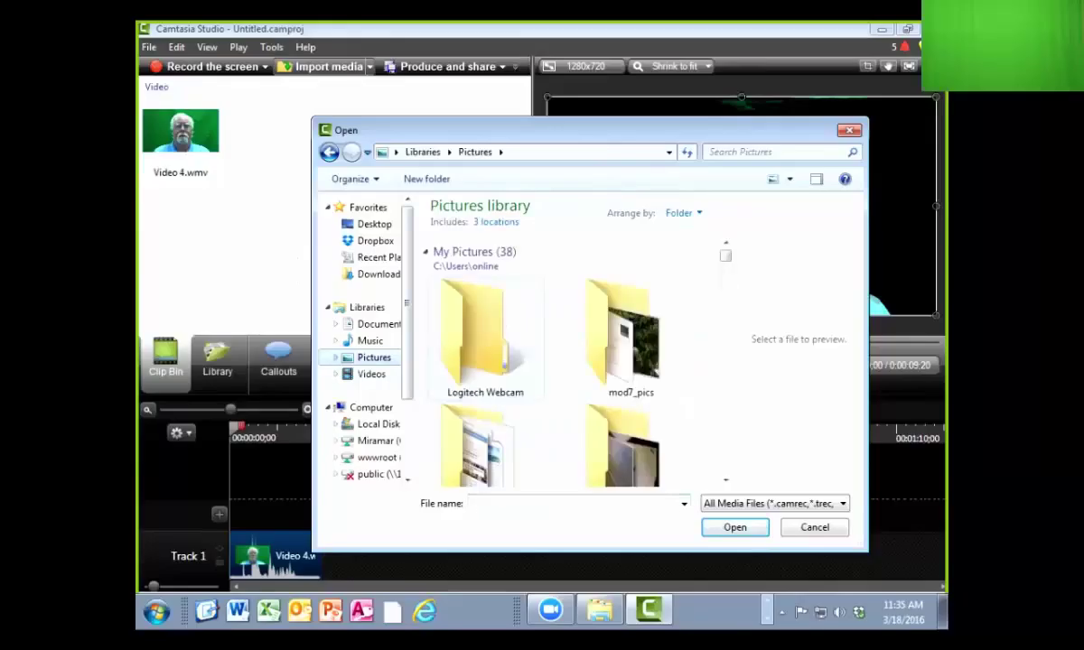
pyautogui.scroll(-3, 560, 361)
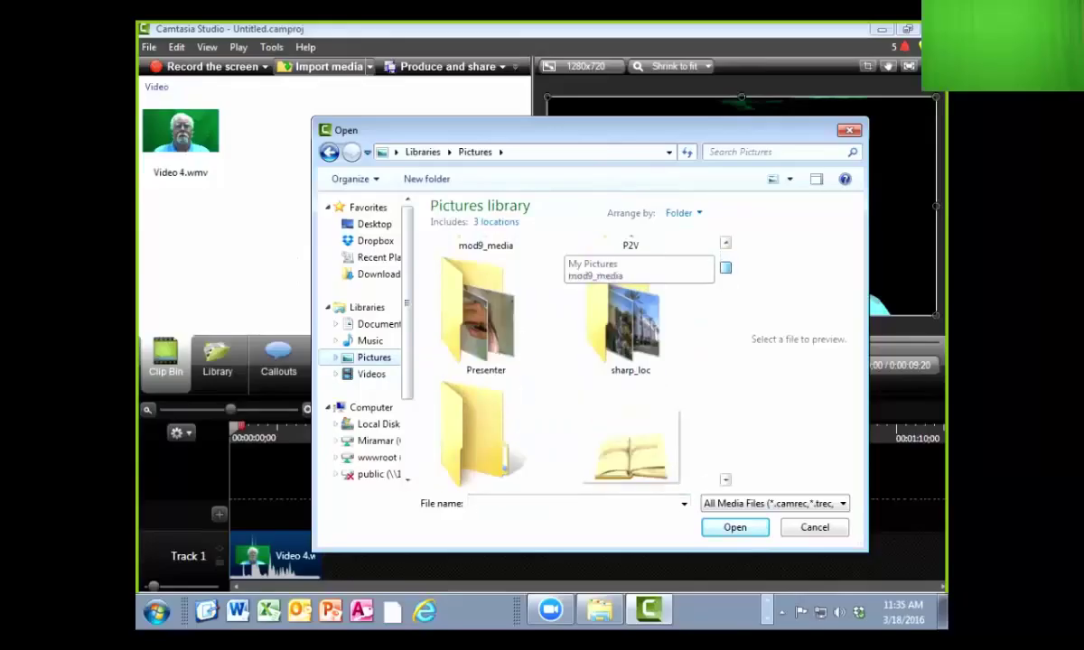
pyautogui.scroll(-3, 560, 361)
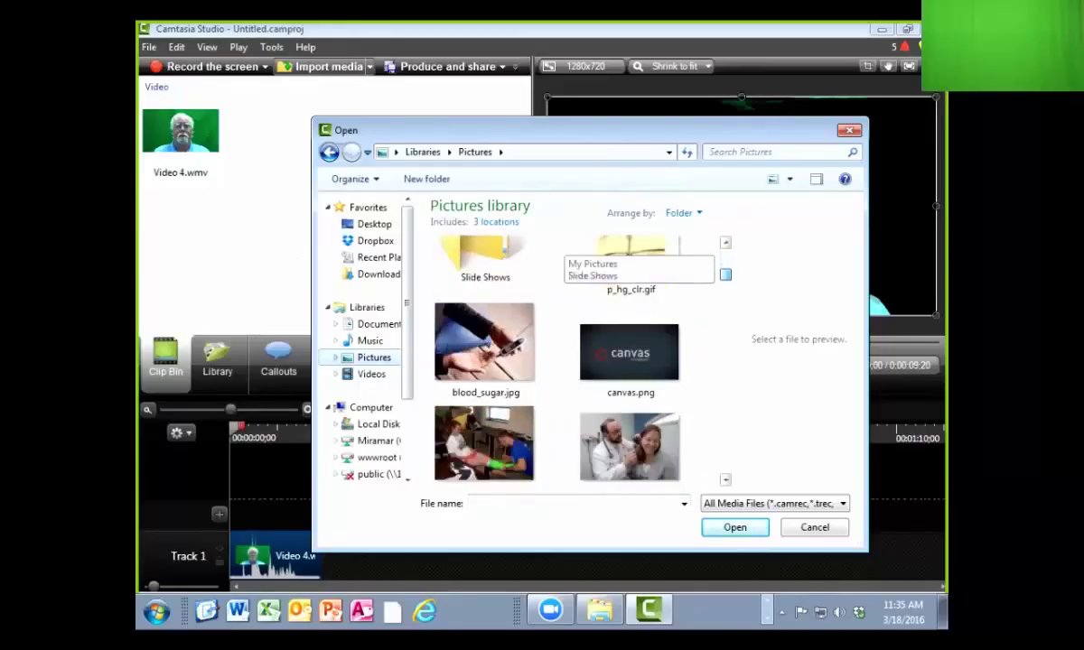
pyautogui.scroll(-6, 560, 361)
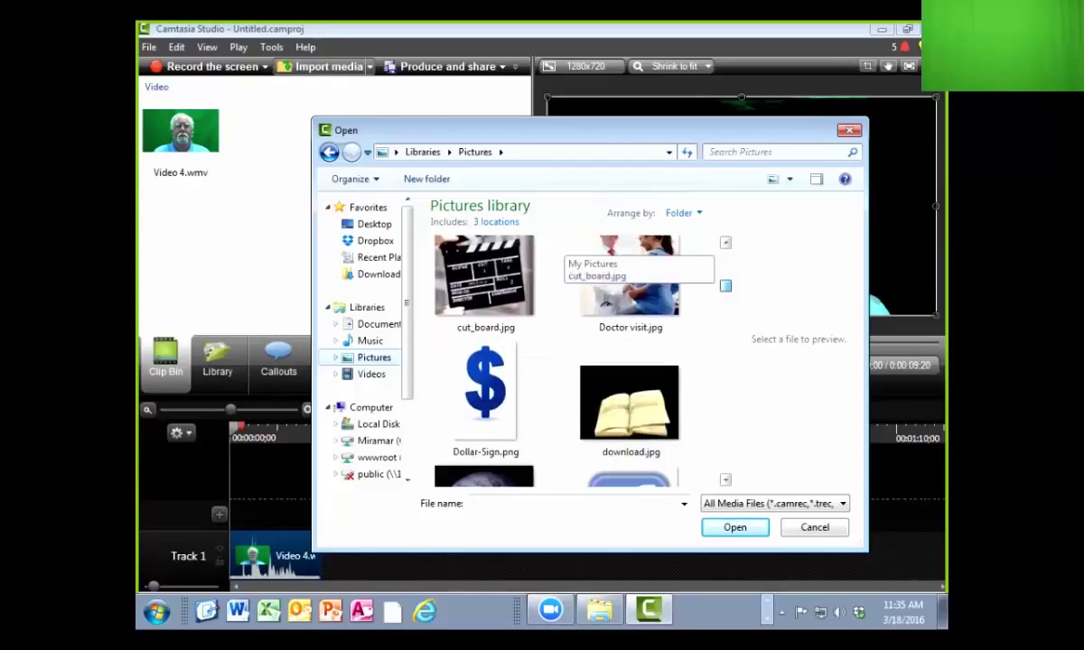
pyautogui.scroll(-3, 560, 362)
pyautogui.scroll(-4, 560, 362)
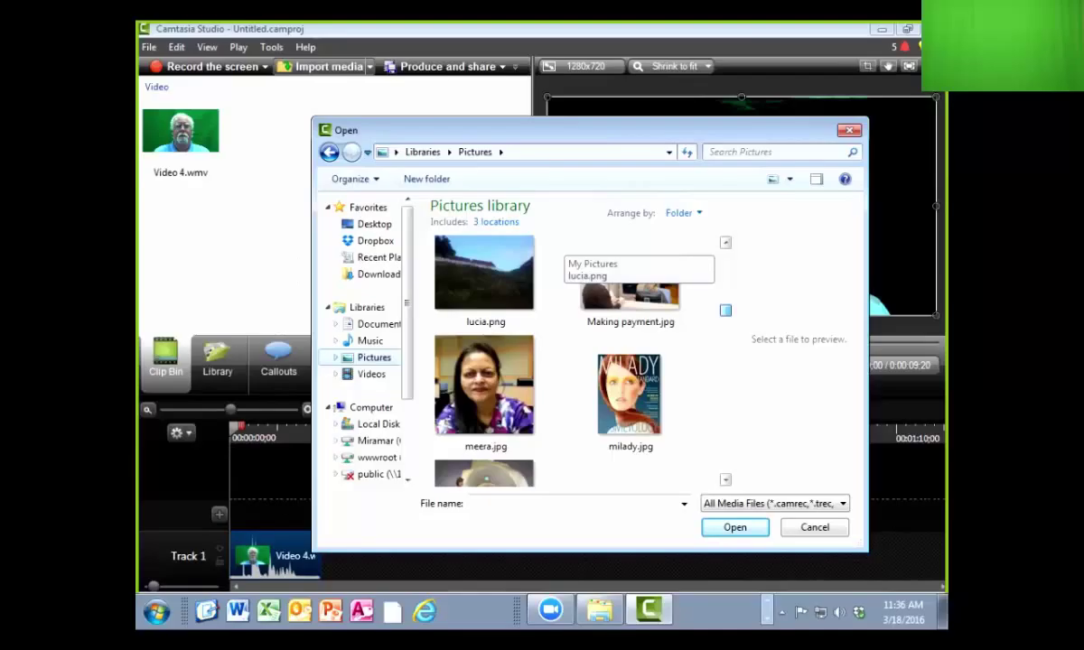
pyautogui.scroll(-3, 560, 361)
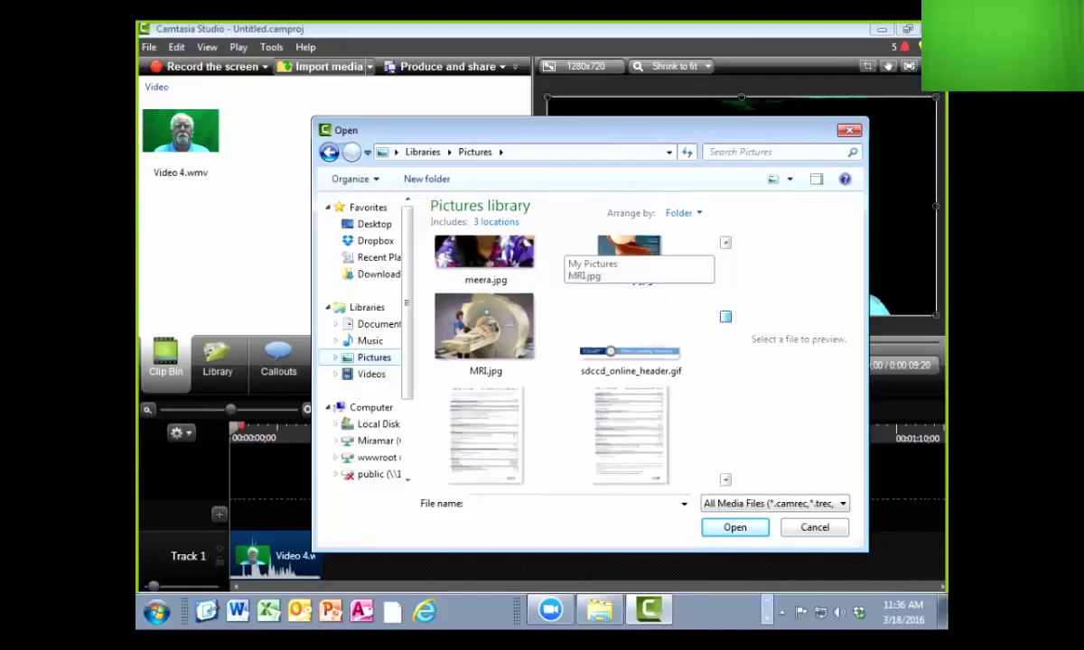
pyautogui.scroll(-8, 560, 361)
pyautogui.scroll(-5, 560, 361)
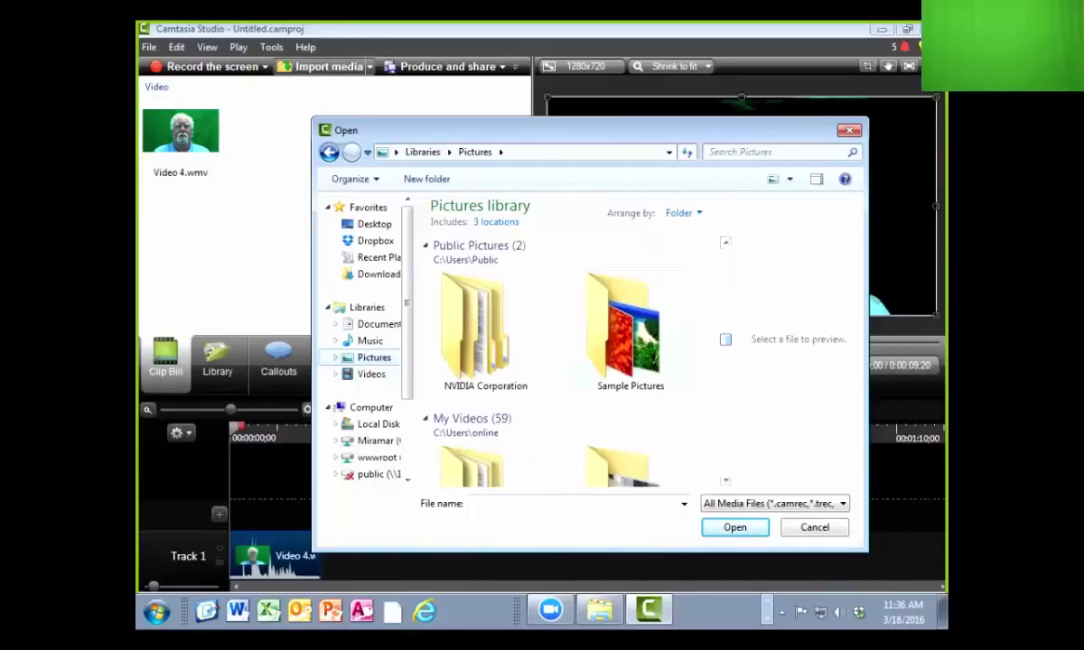
pyautogui.doubleClick(623, 330)
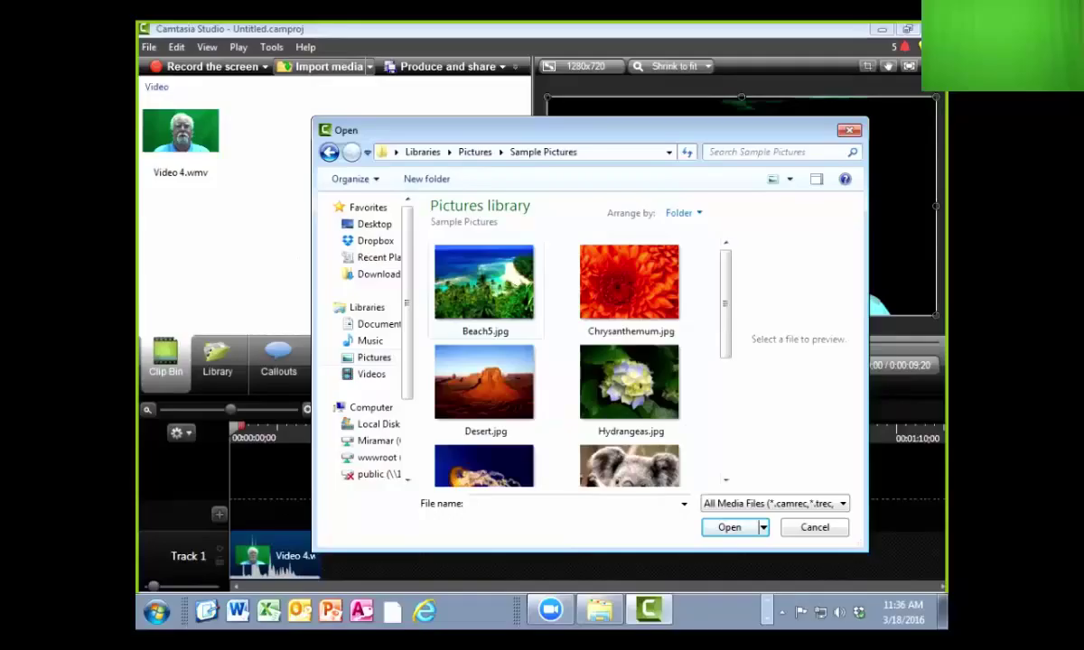
pyautogui.click(484, 282)
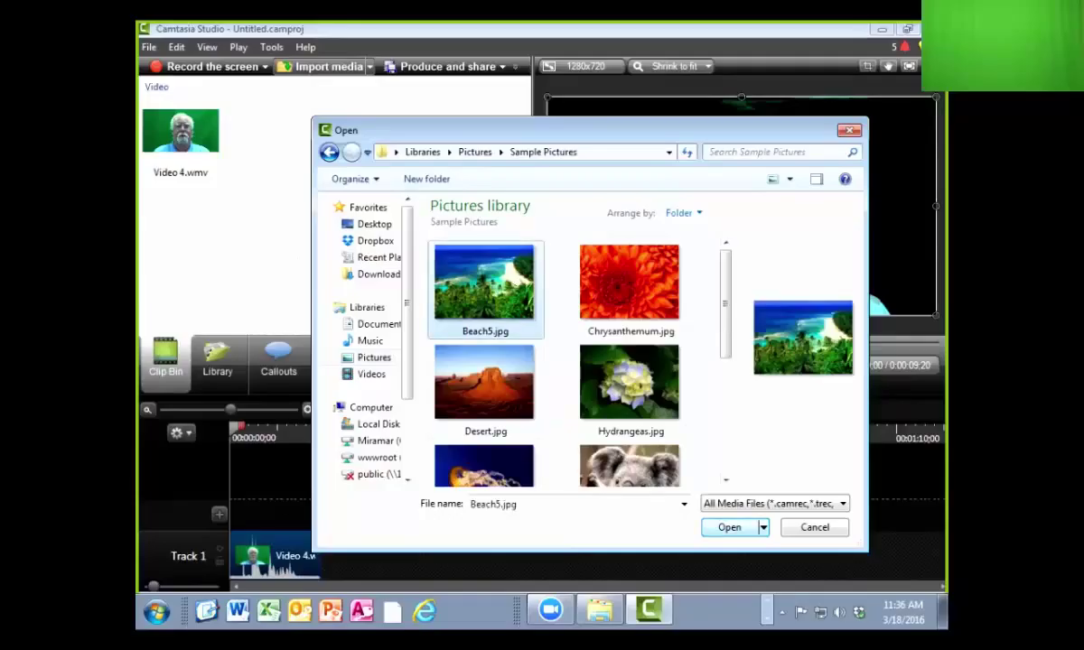
pyautogui.press('Return')
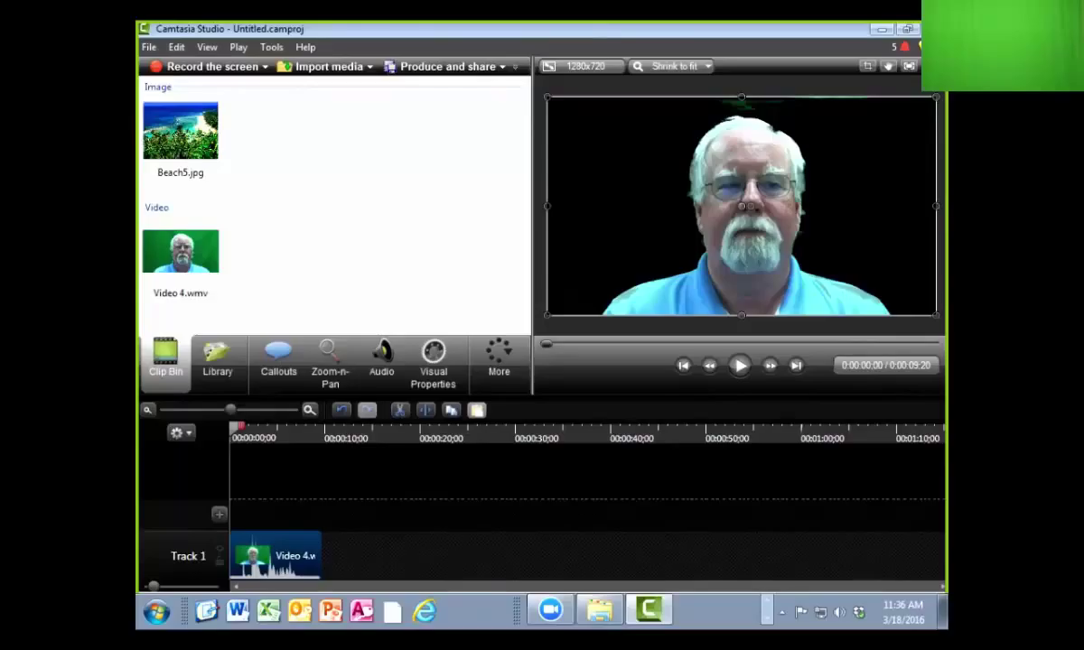
# Place Beach5.jpg at the start of a new Track 2 and extend it to the length of the Video 4.wmv clip
pyautogui.click(180, 131)
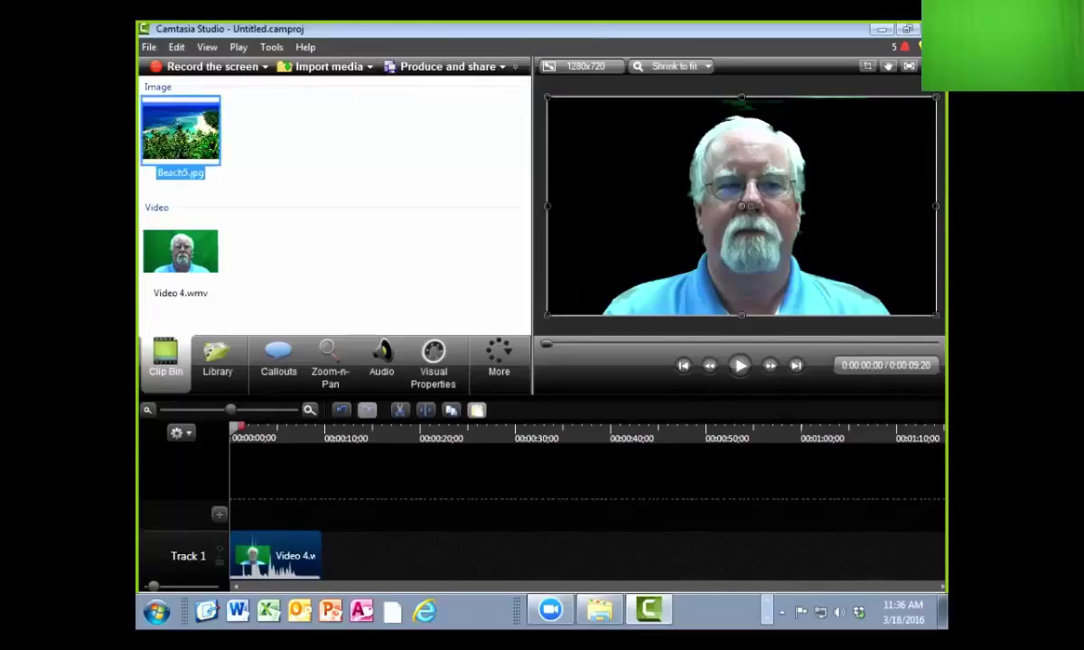
pyautogui.moveTo(180, 131); pyautogui.dragTo(402, 505)
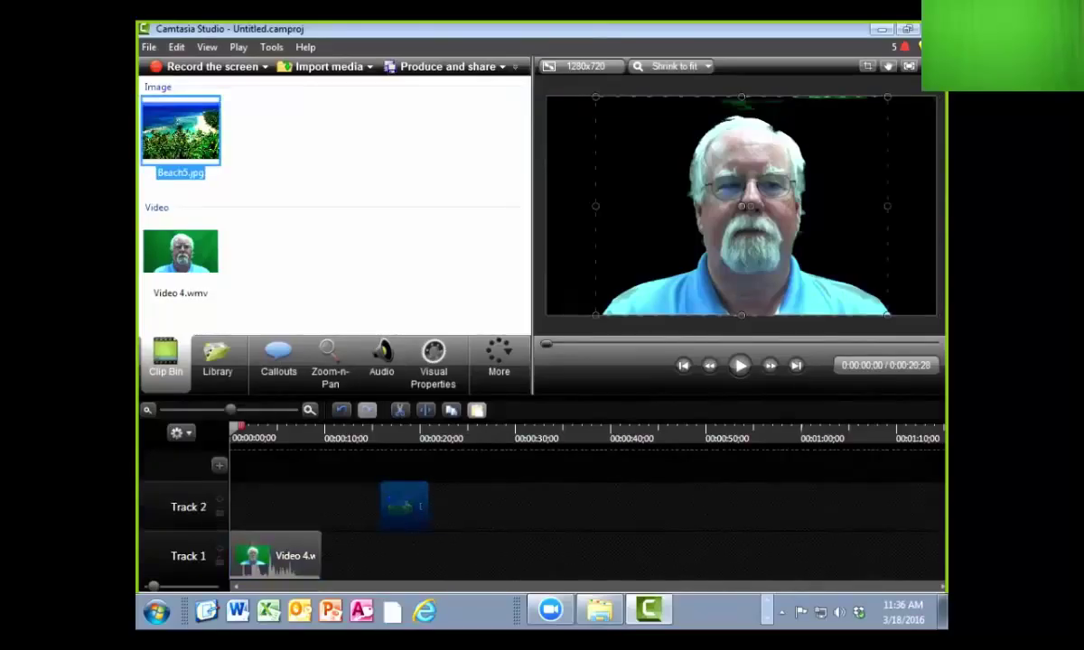
pyautogui.moveTo(400, 507); pyautogui.dragTo(253, 506)
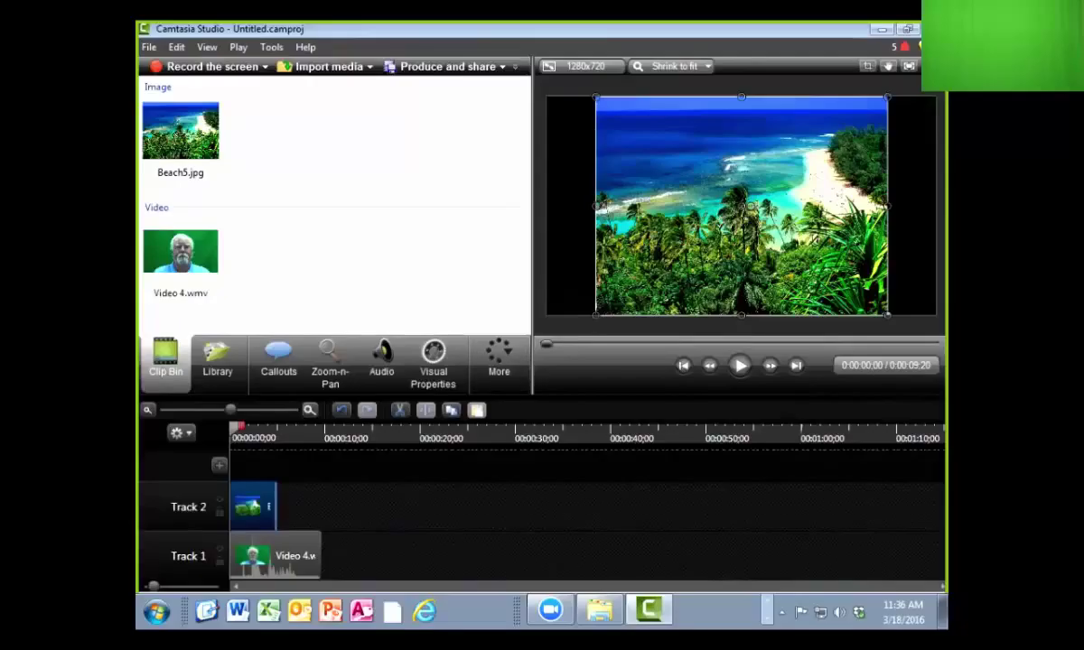
pyautogui.moveTo(271, 507); pyautogui.dragTo(321, 507)
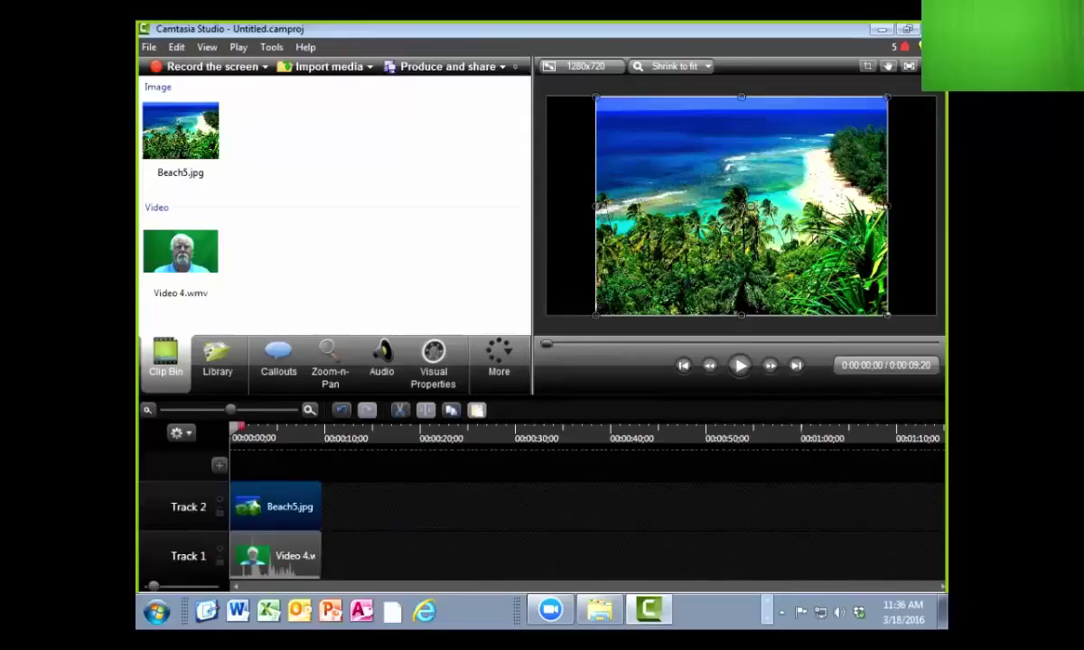
# Swap the tracks so Beach5.jpg lies on Track 1 beneath Video 4.wmv, and play the composite in the preview
pyautogui.moveTo(237, 426)
pyautogui.mouseDown()
pyautogui.moveTo(327, 428)
pyautogui.moveTo(237, 428)
pyautogui.mouseUp()
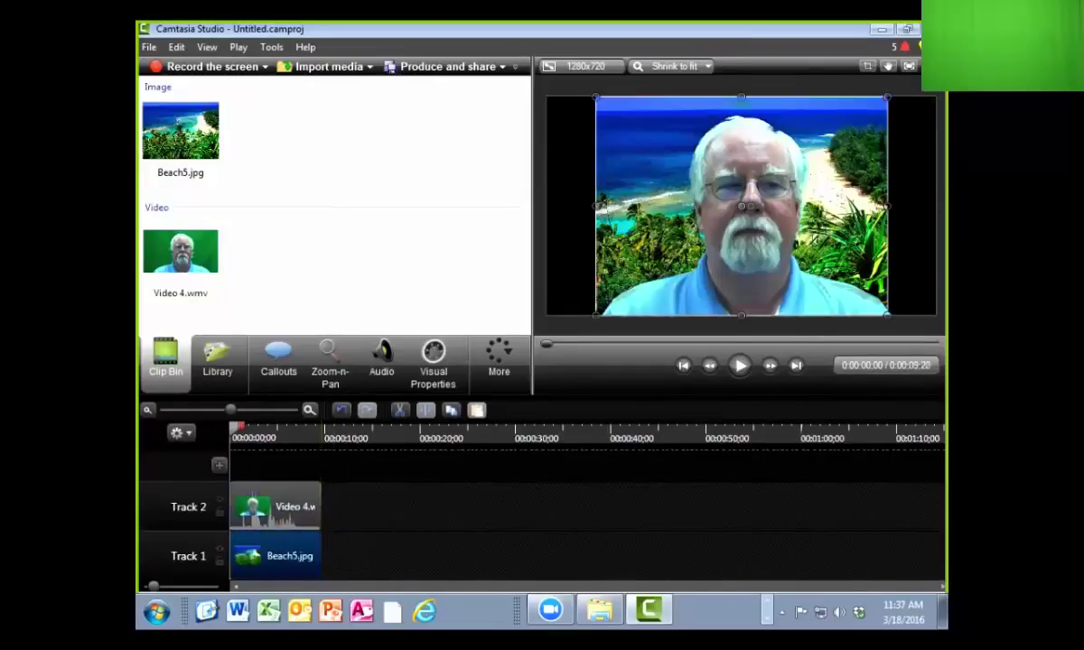
pyautogui.press('space')
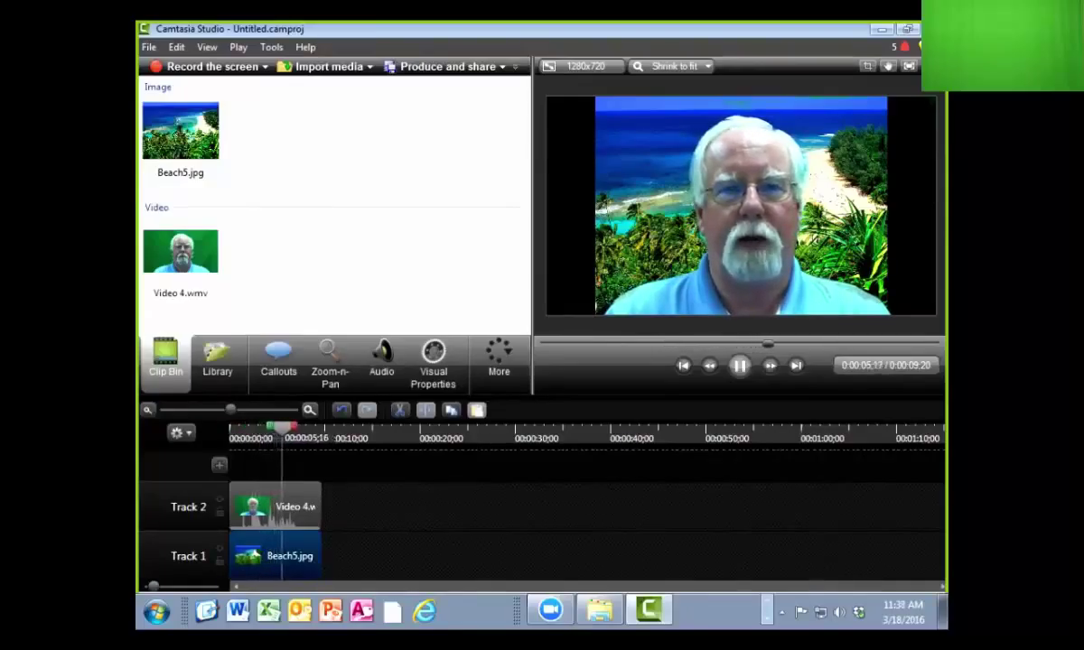
pyautogui.press('space')
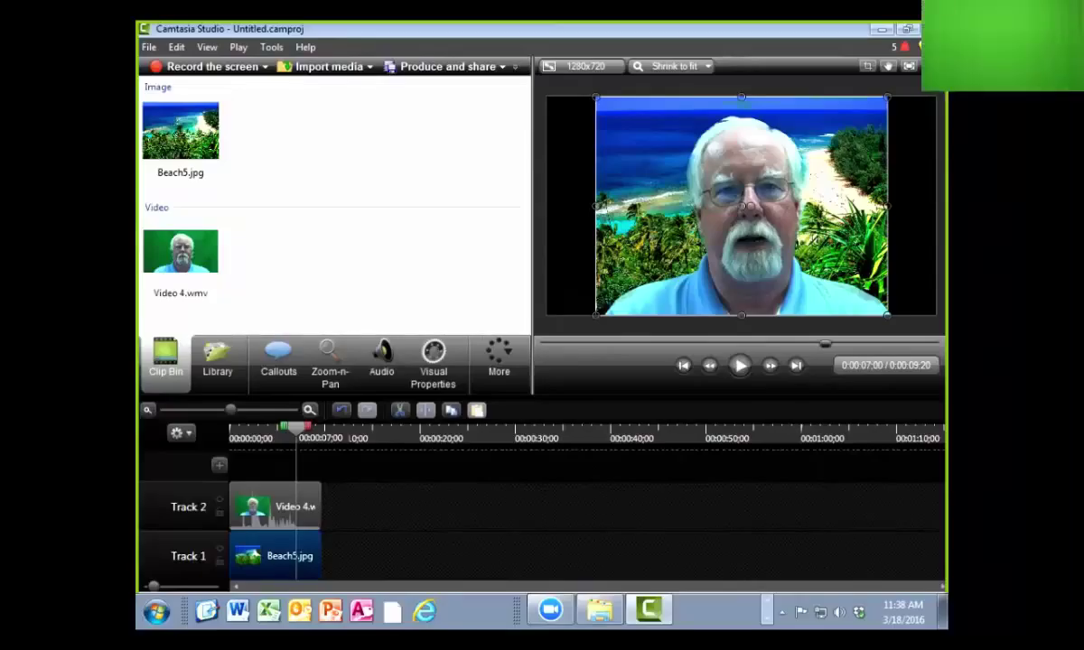
# Move Beach5.jpg along Track 1 clear of Video 4.wmv, and import IMG_0280.MOV from the Videos library into the Clip Bin
pyautogui.moveTo(275, 555); pyautogui.dragTo(587, 556)
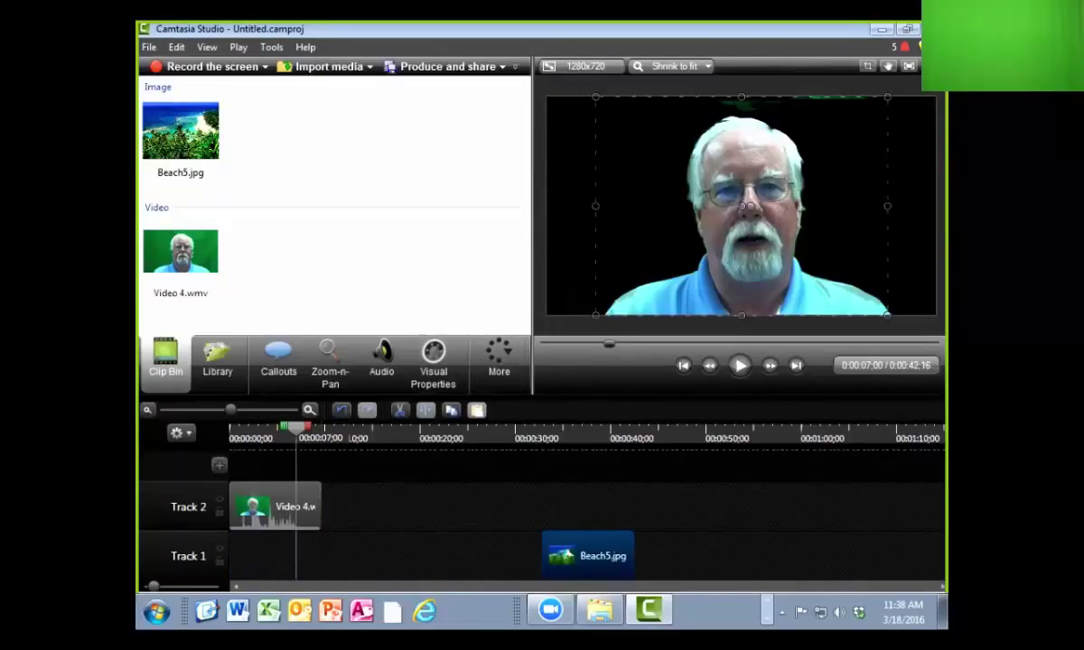
pyautogui.click(323, 66)
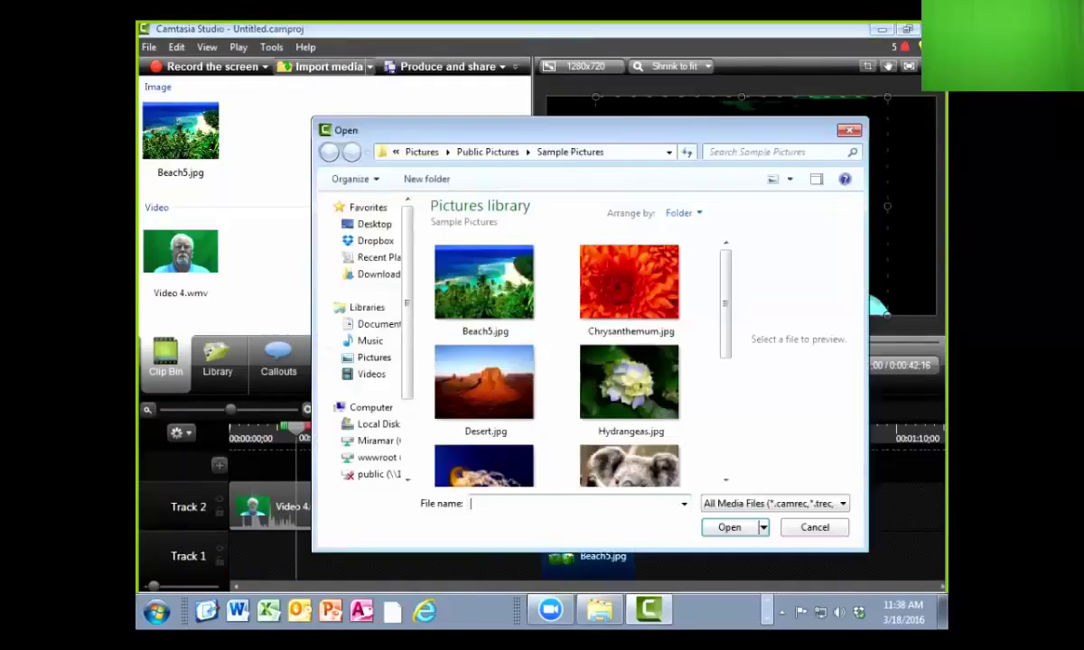
pyautogui.scroll(-3, 579, 325)
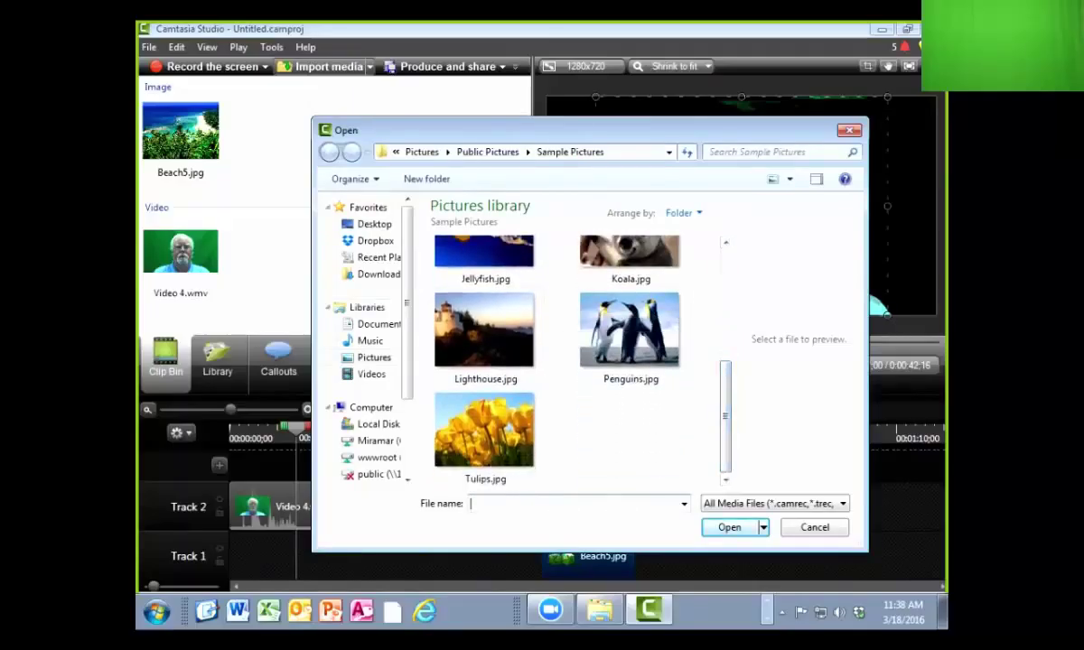
pyautogui.click(371, 374)
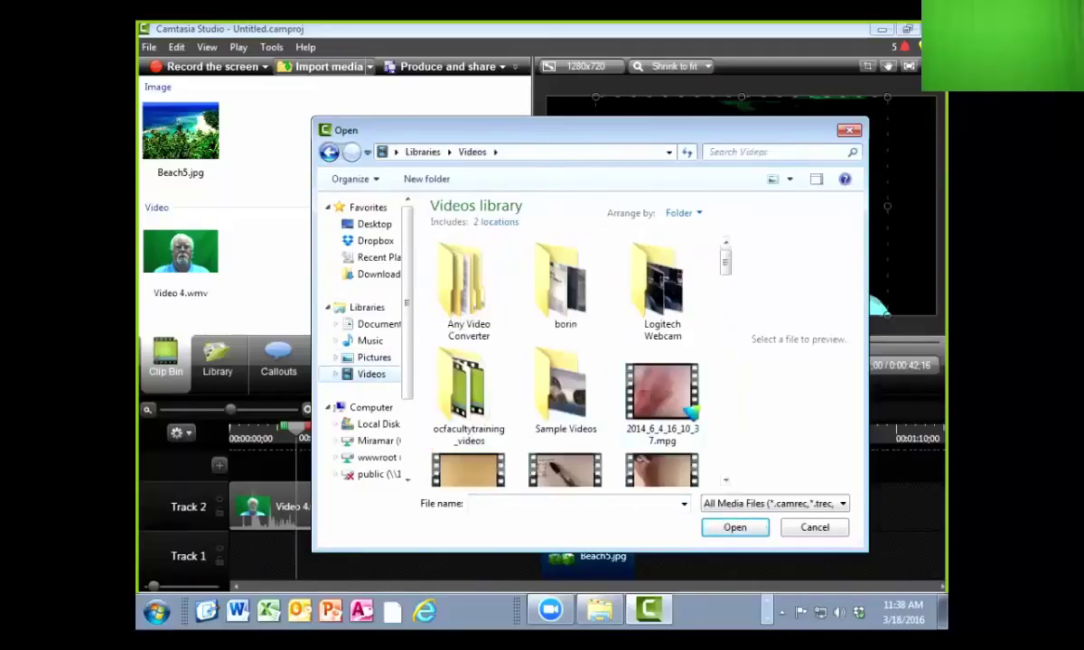
pyautogui.scroll(-3, 578, 353)
pyautogui.scroll(-8, 565, 271)
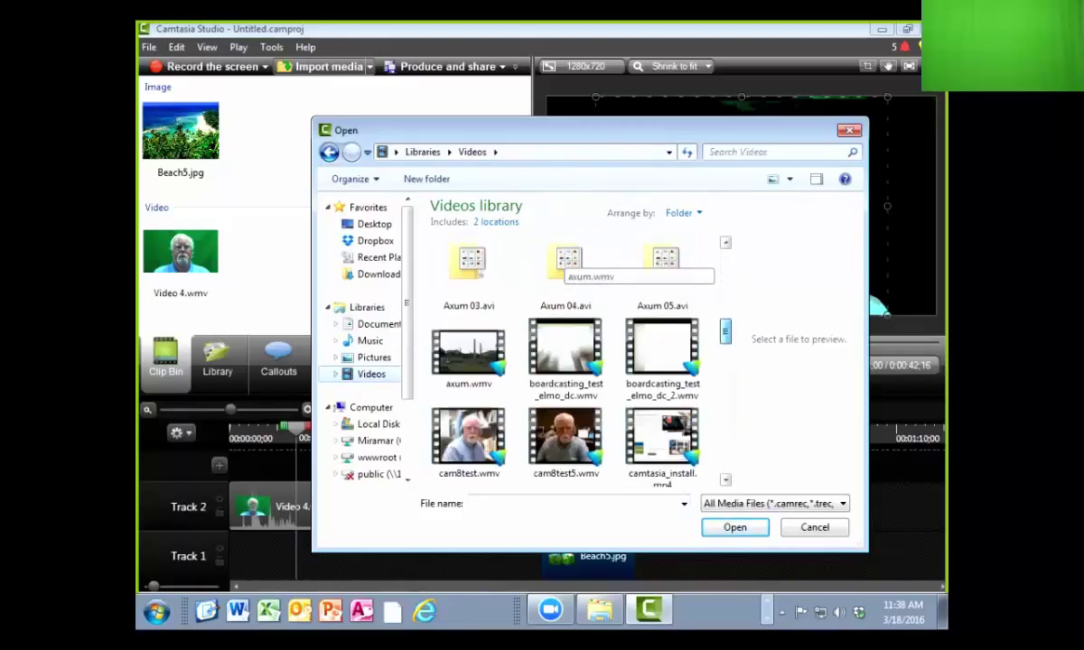
pyautogui.scroll(-5, 565, 271)
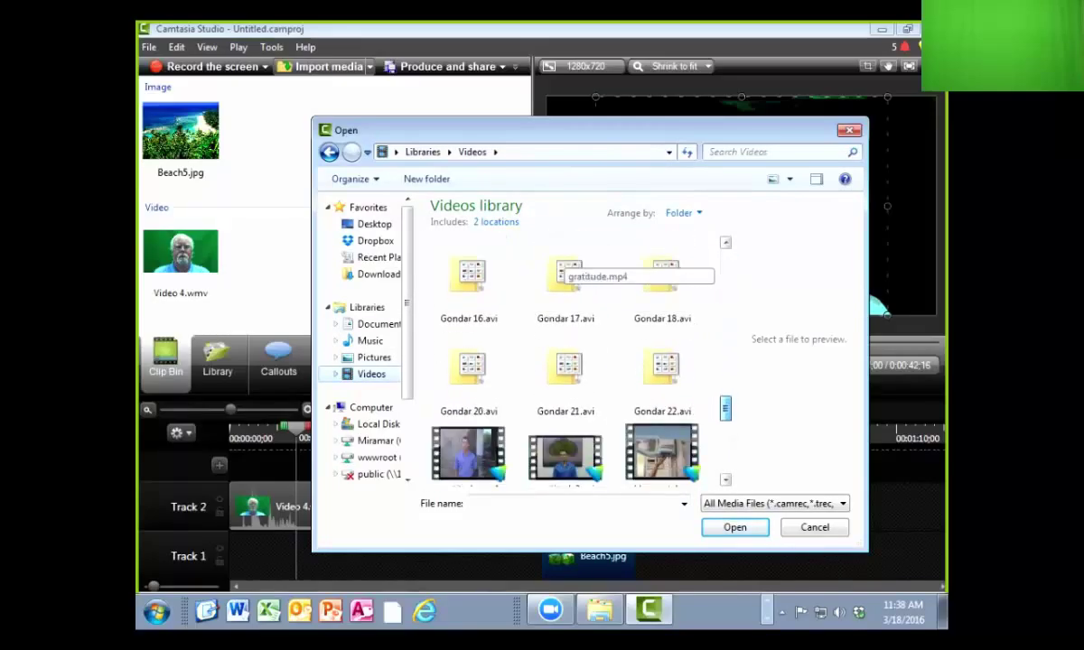
pyautogui.scroll(-1, 566, 271)
pyautogui.scroll(-3, 566, 271)
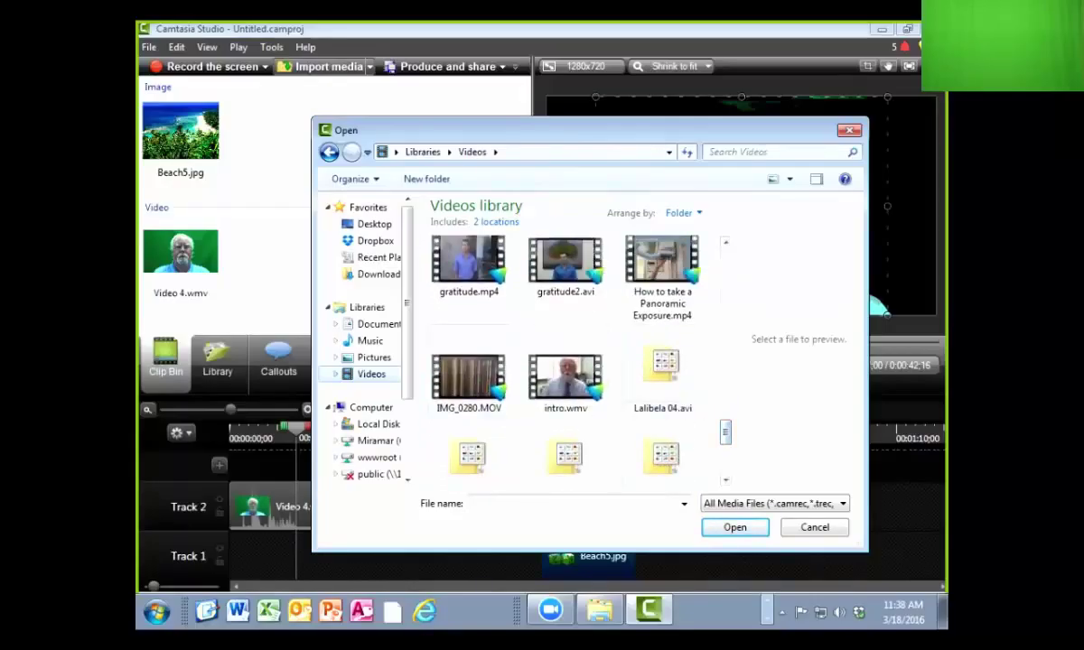
pyautogui.click(469, 375)
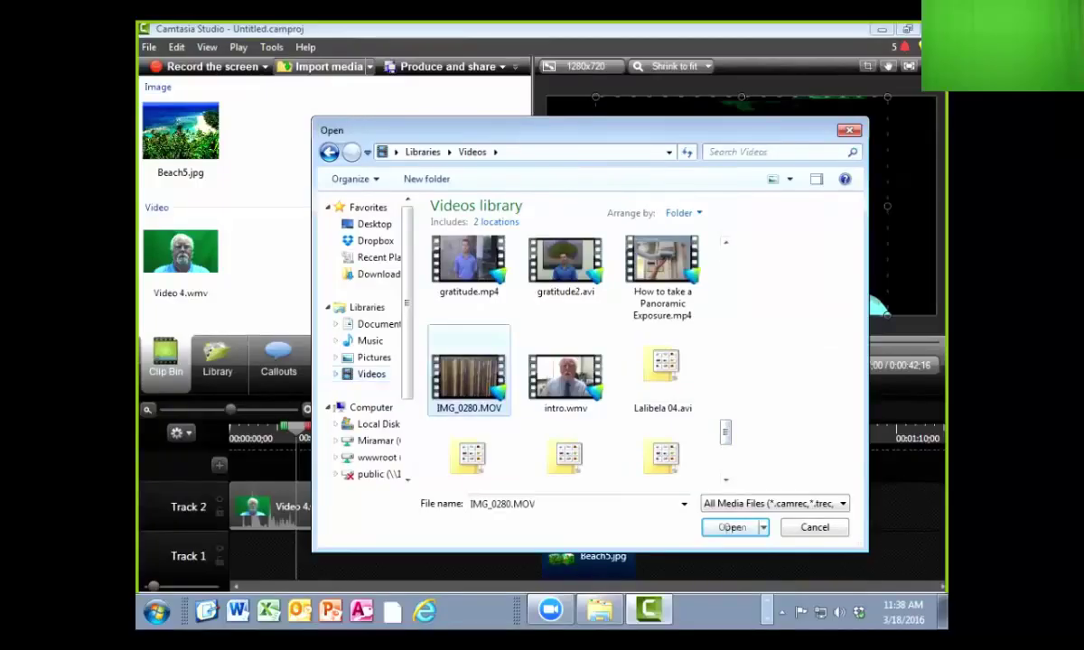
pyautogui.click(732, 527)
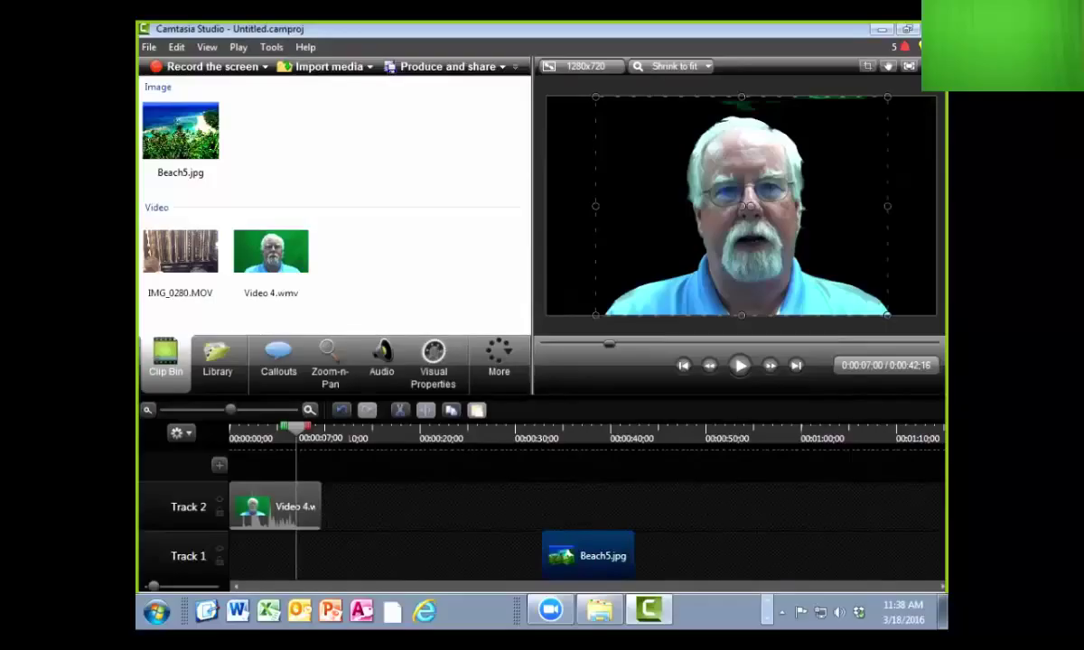
# Move Beach5.jpg up to Track 2 after Video 4.wmv, and place IMG_0280.MOV at the start of Track 1
pyautogui.moveTo(588, 555); pyautogui.dragTo(591, 507)
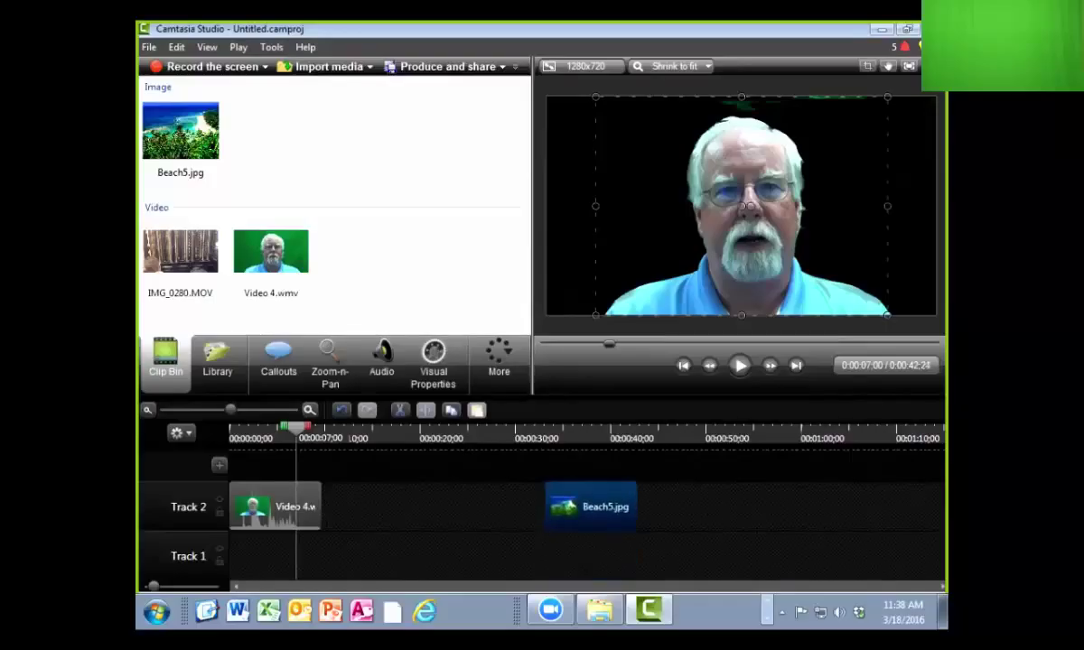
pyautogui.click(180, 253)
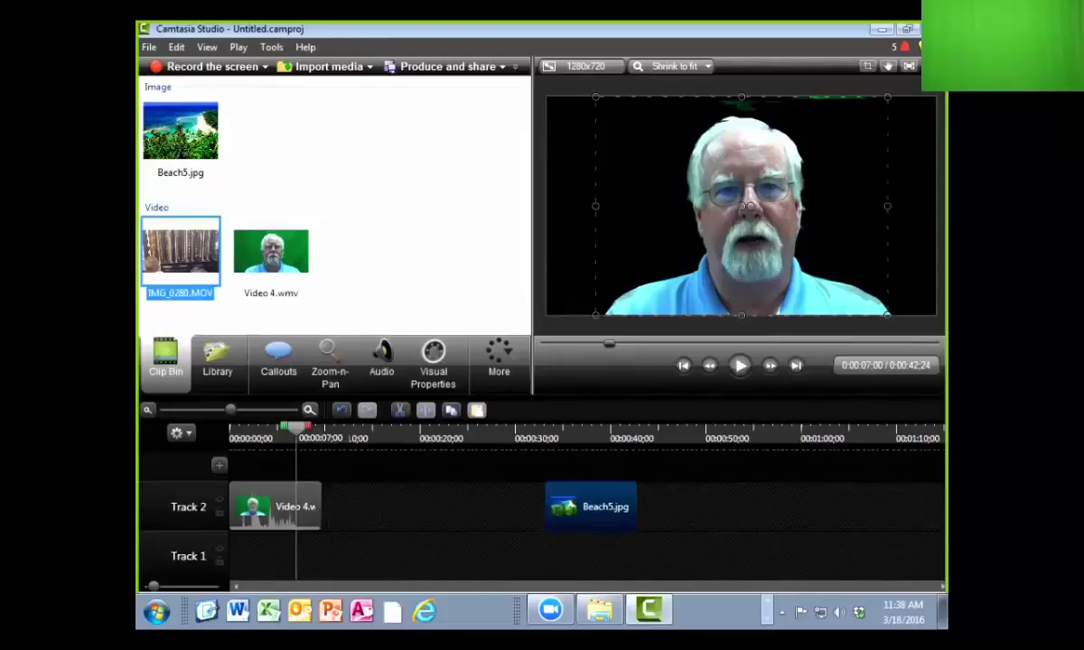
pyautogui.moveTo(180, 253); pyautogui.dragTo(271, 556)
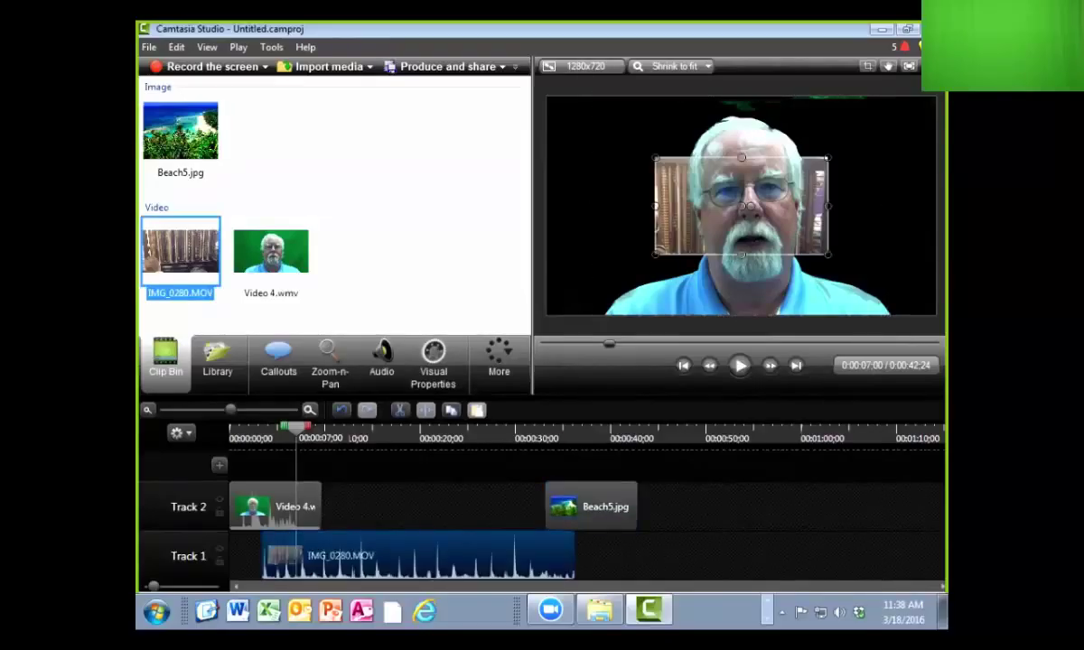
pyautogui.moveTo(341, 556); pyautogui.dragTo(309, 556)
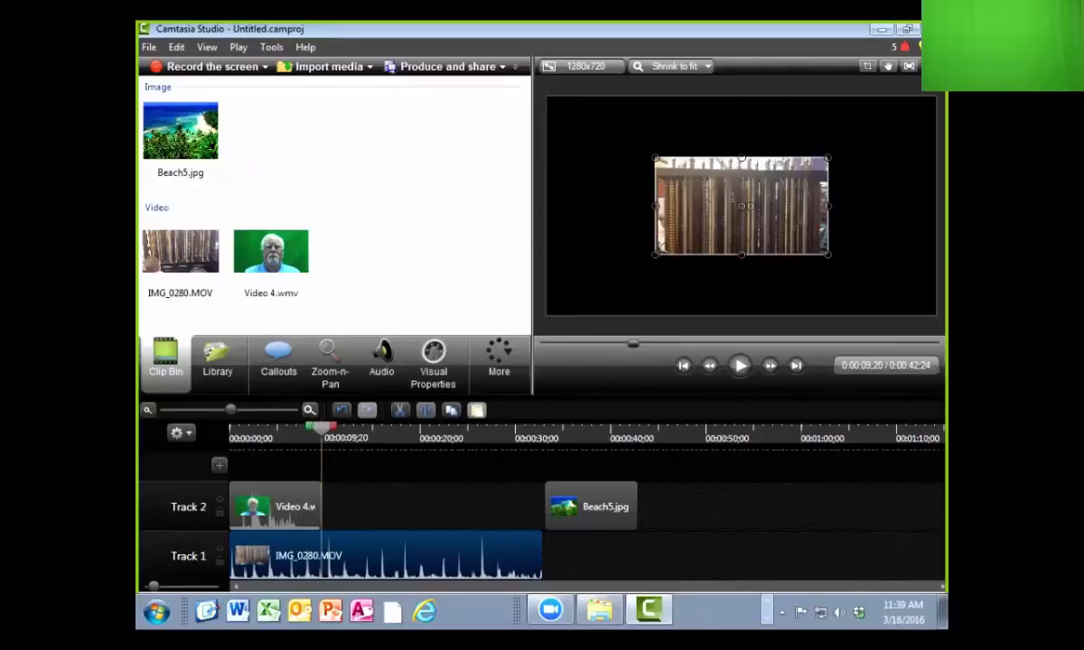
# Split IMG_0280.MOV at the end of Video 4.wmv (0:00:09;20) and delete the remaining part
pyautogui.press('s')
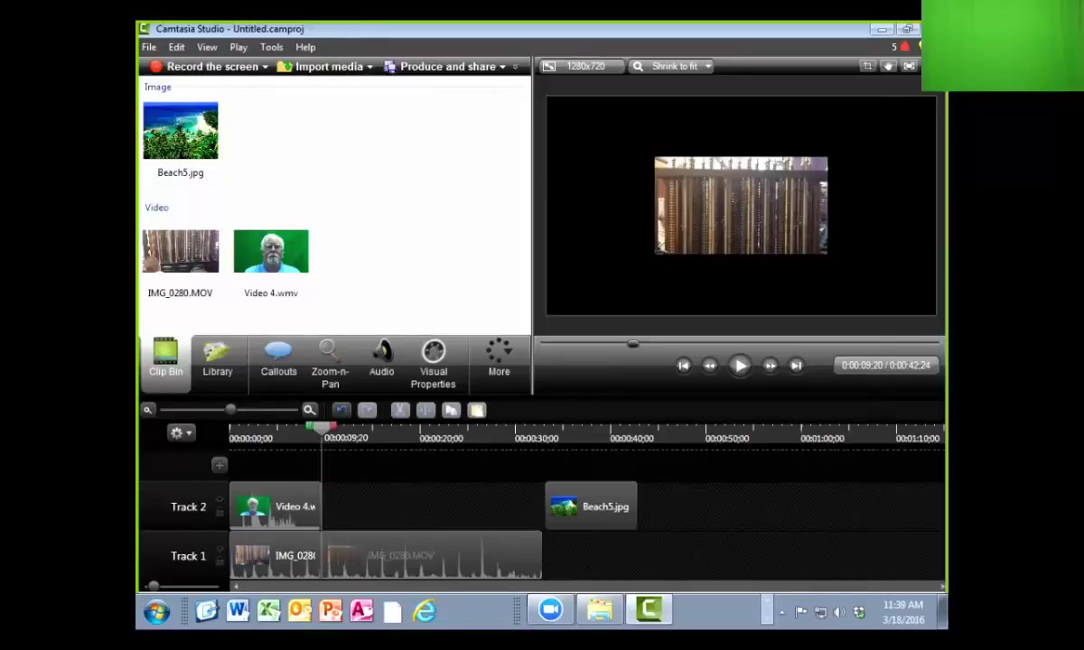
pyautogui.click(432, 556)
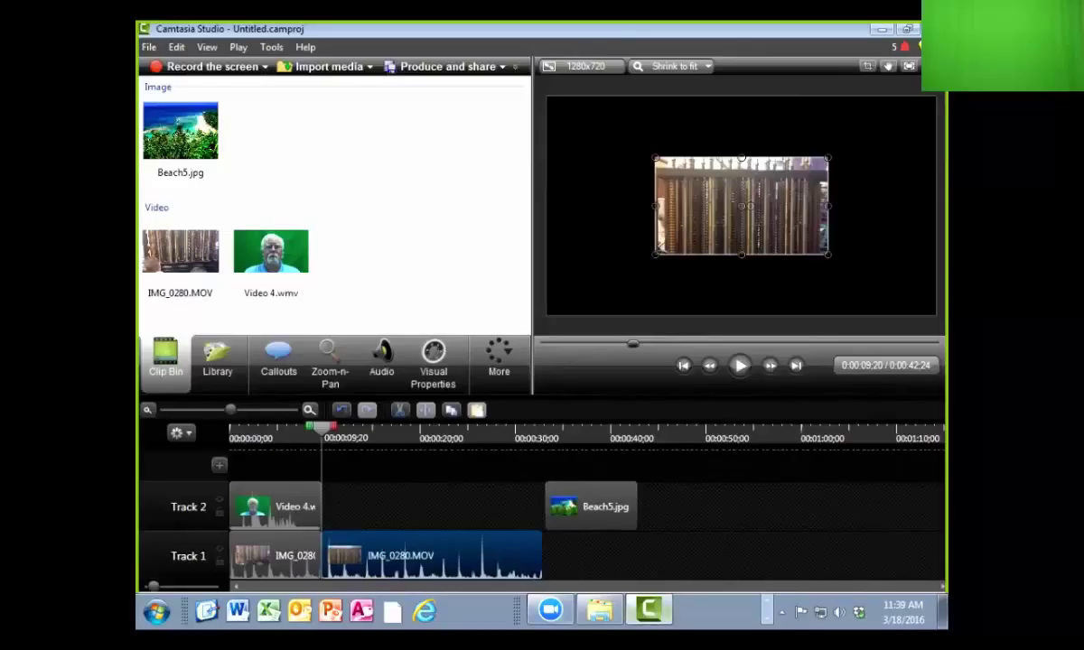
pyautogui.press('Delete')
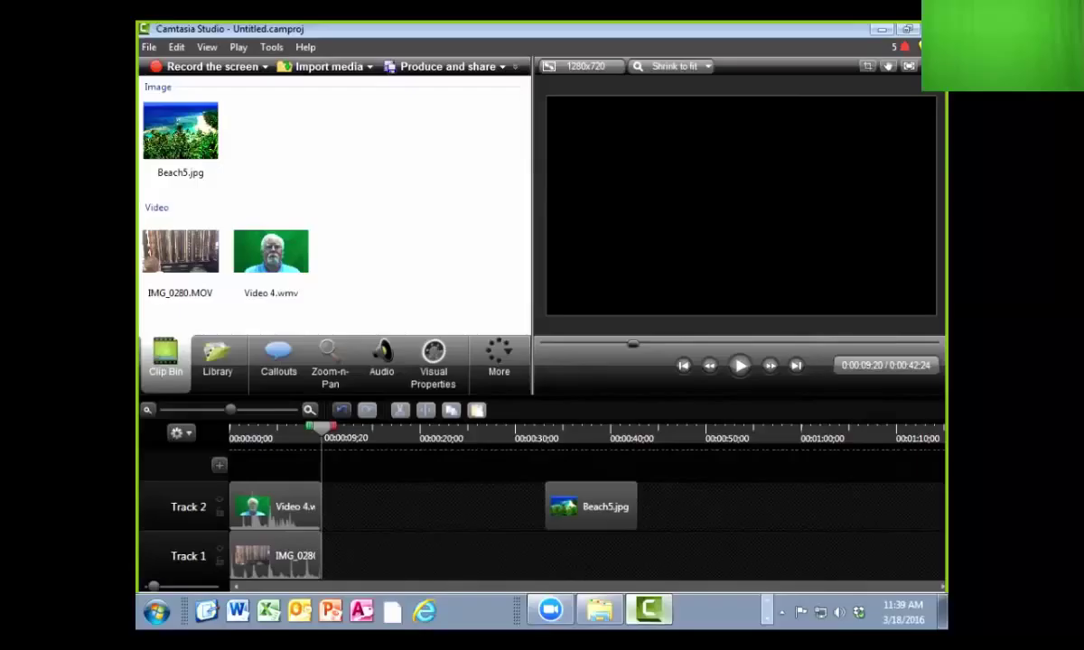
# Enlarge IMG_0280.MOV to fill the whole canvas behind the presenter and play the composite in the preview
pyautogui.moveTo(321, 426); pyautogui.dragTo(244, 426)
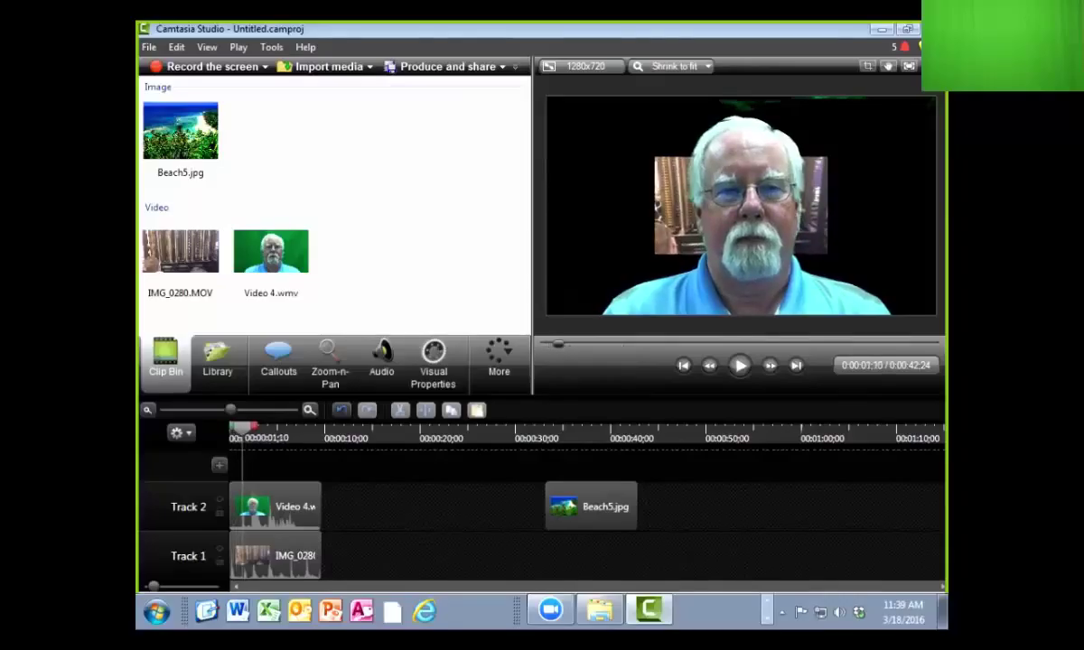
pyautogui.click(276, 506)
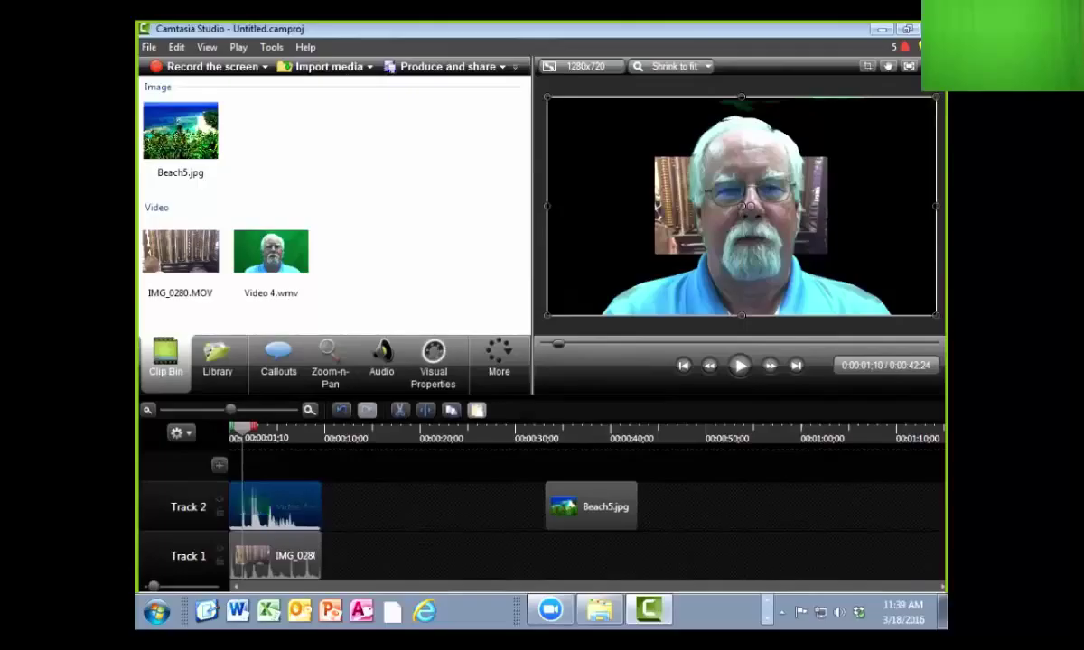
pyautogui.click(275, 556)
pyautogui.moveTo(655, 255); pyautogui.dragTo(549, 316)
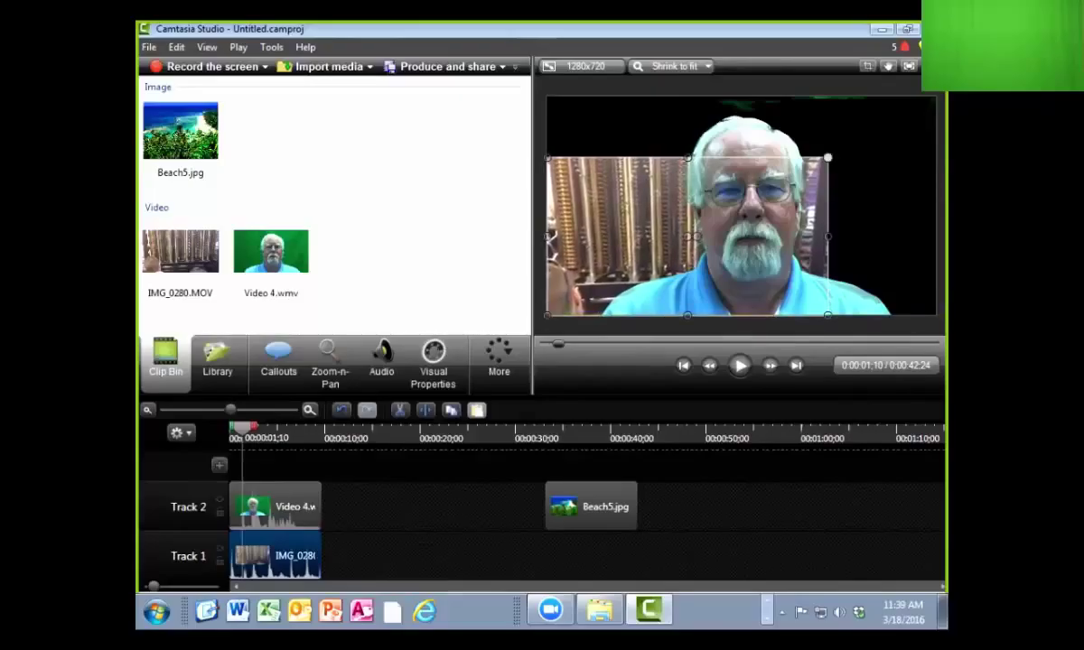
pyautogui.moveTo(828, 158); pyautogui.dragTo(936, 97)
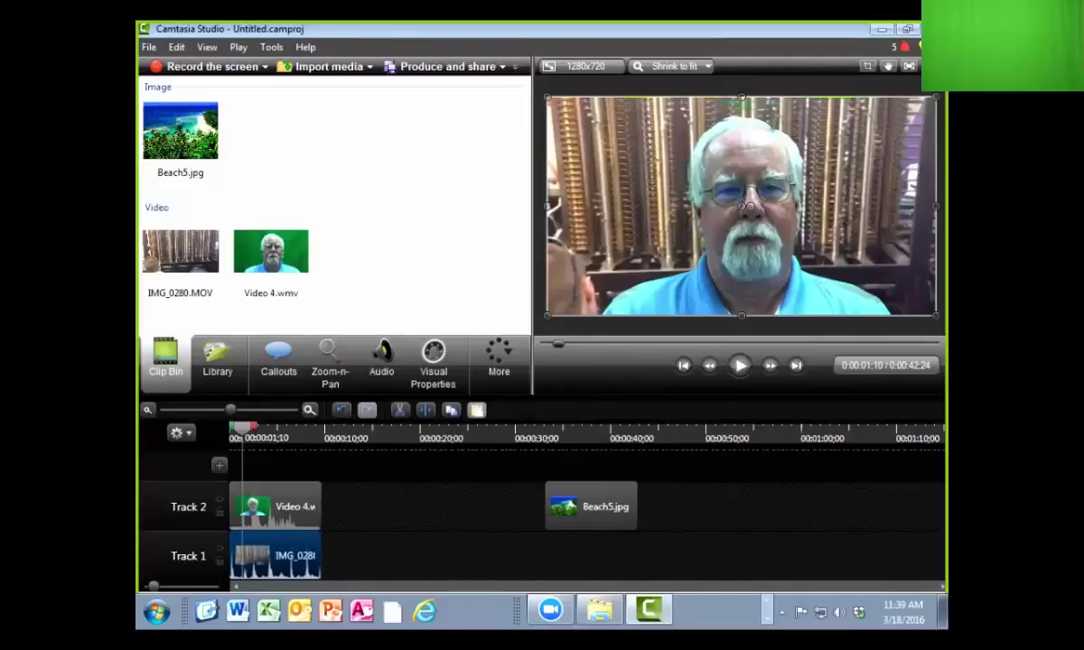
pyautogui.press('space')
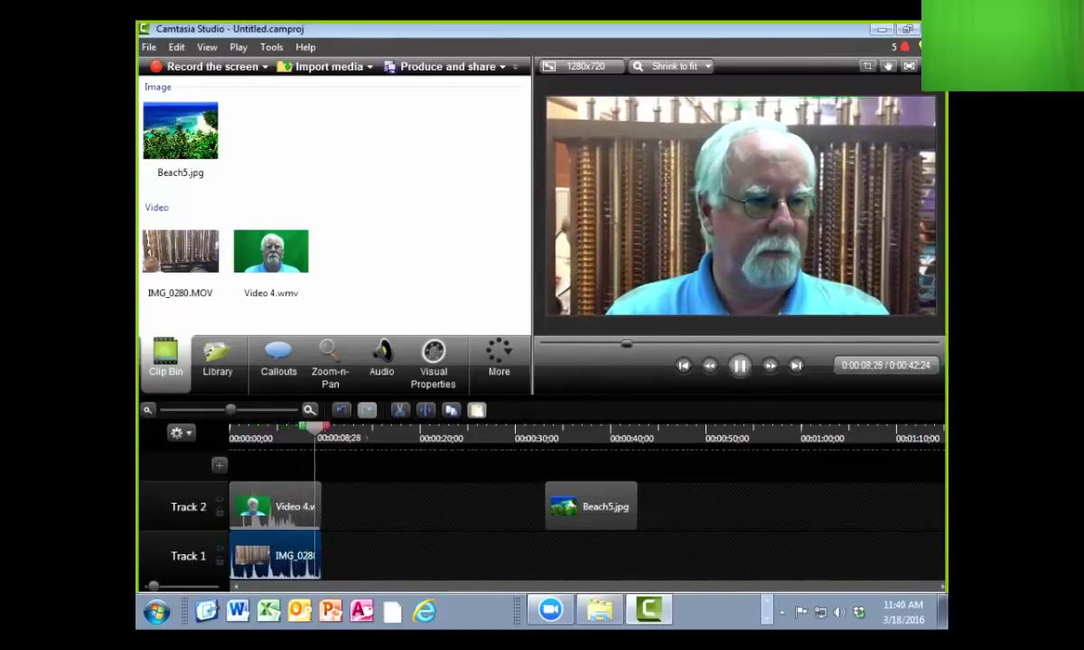
pyautogui.press('space')
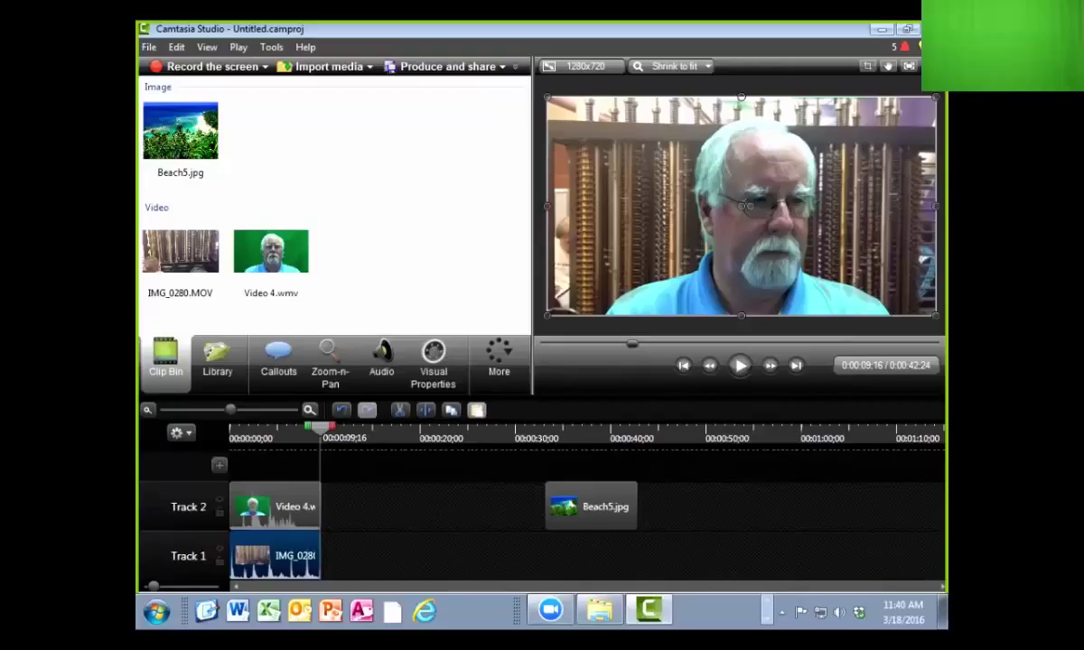
# Shrink Video 4.wmv to about a third of the canvas width and place it in the canvas's lower-left corner
pyautogui.click(274, 506)
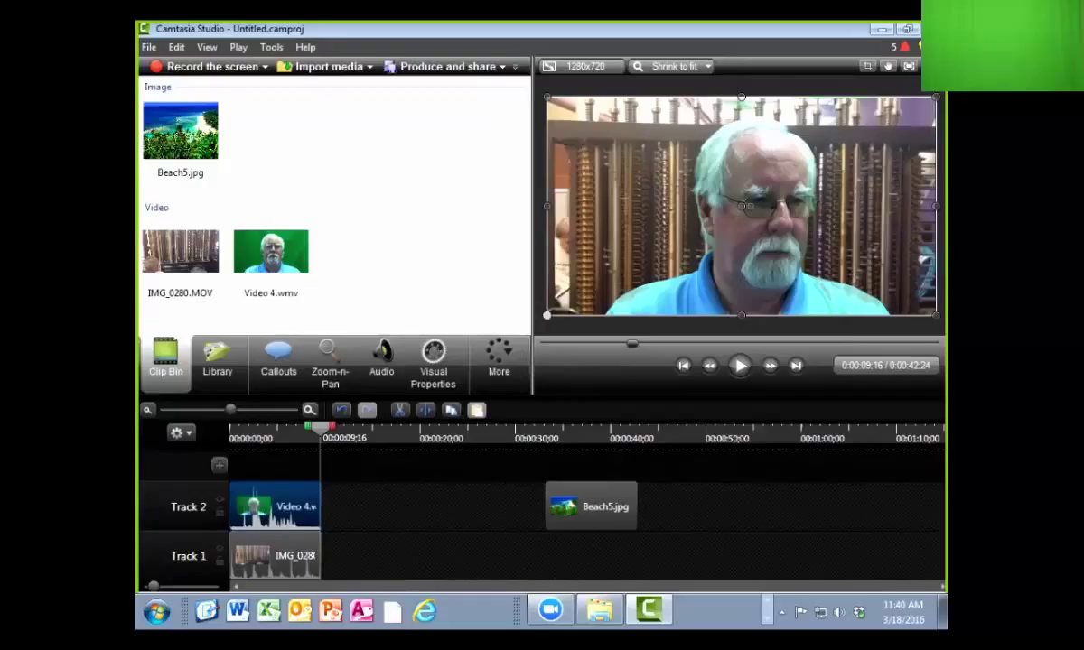
pyautogui.press('Escape')
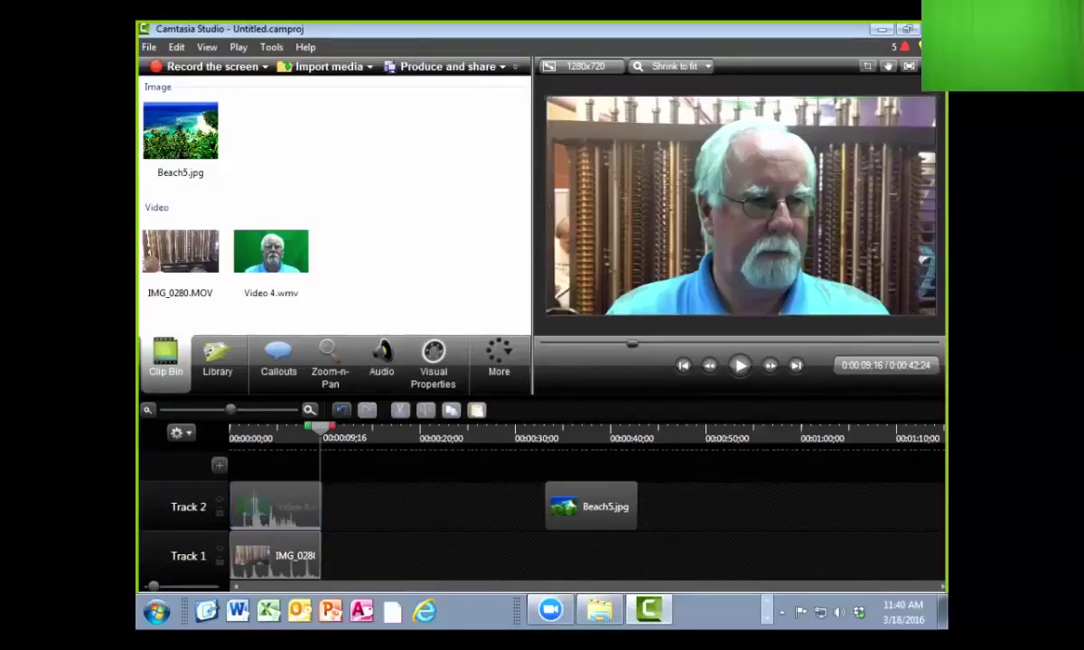
pyautogui.click(275, 506)
pyautogui.moveTo(546, 316); pyautogui.dragTo(814, 166)
pyautogui.moveTo(879, 131); pyautogui.dragTo(615, 281)
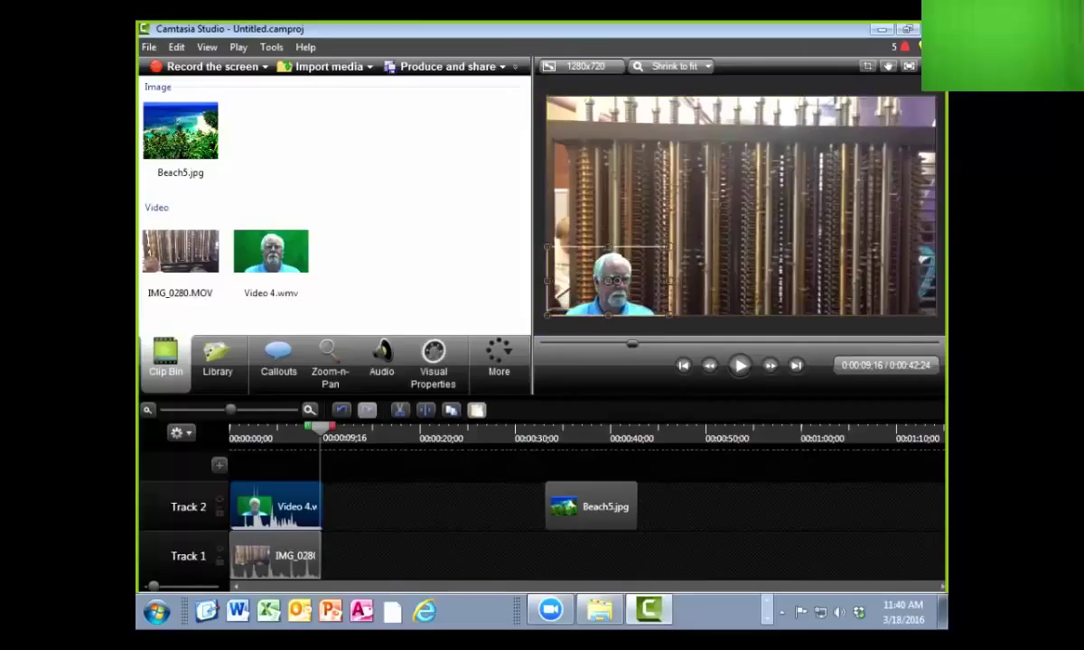
# Play the composite with the small presenter overlay from the start of the timeline
pyautogui.press('Home')
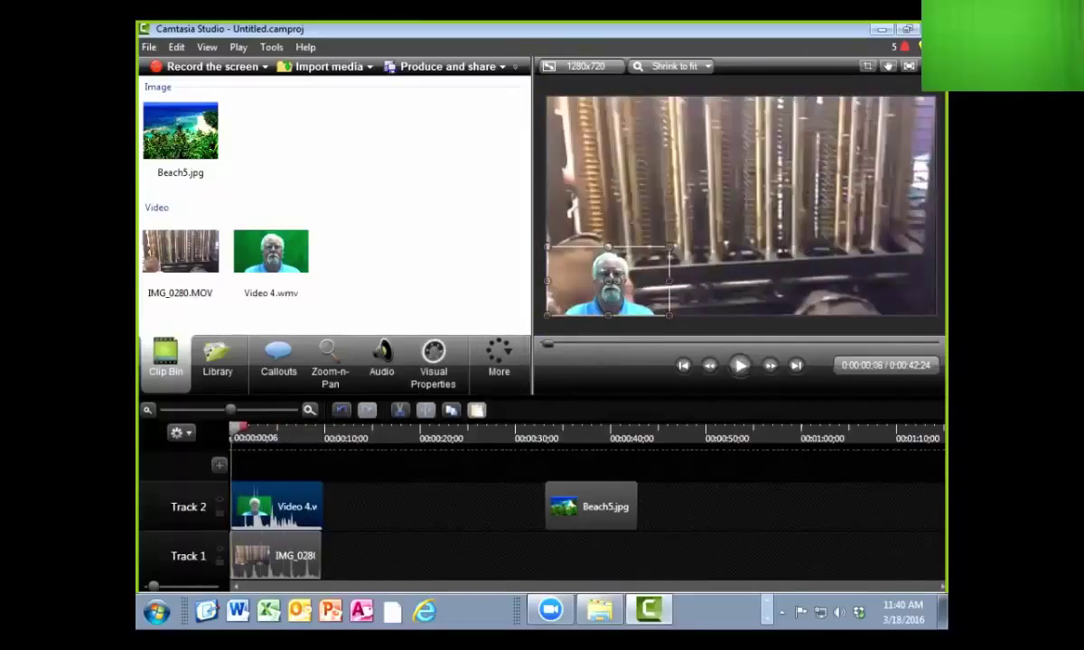
pyautogui.press('space')
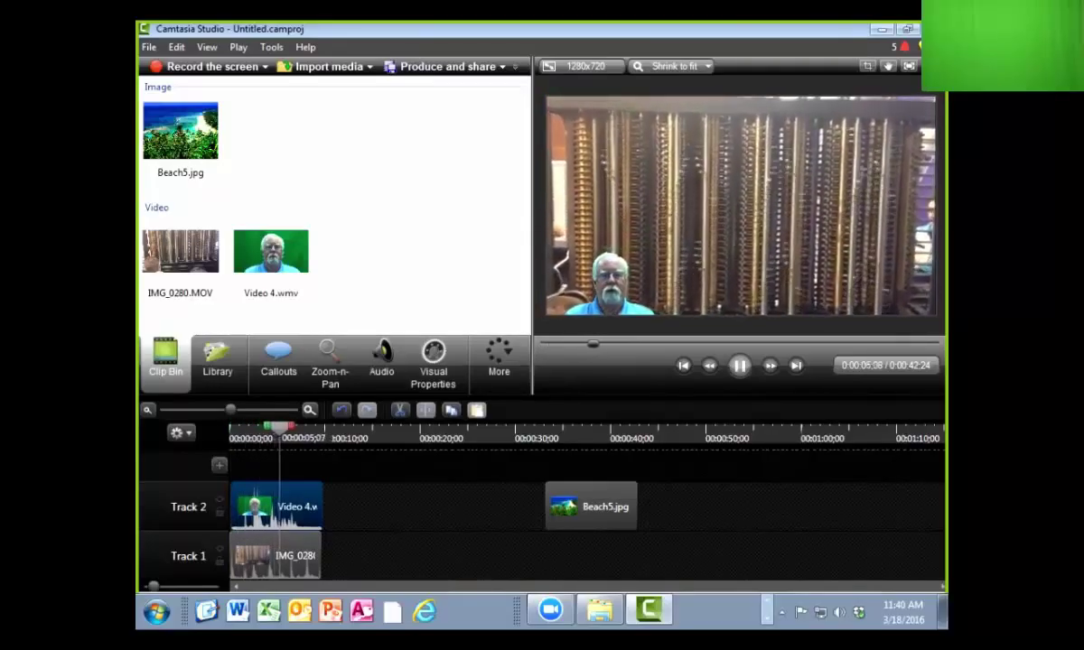
pyautogui.press('space')
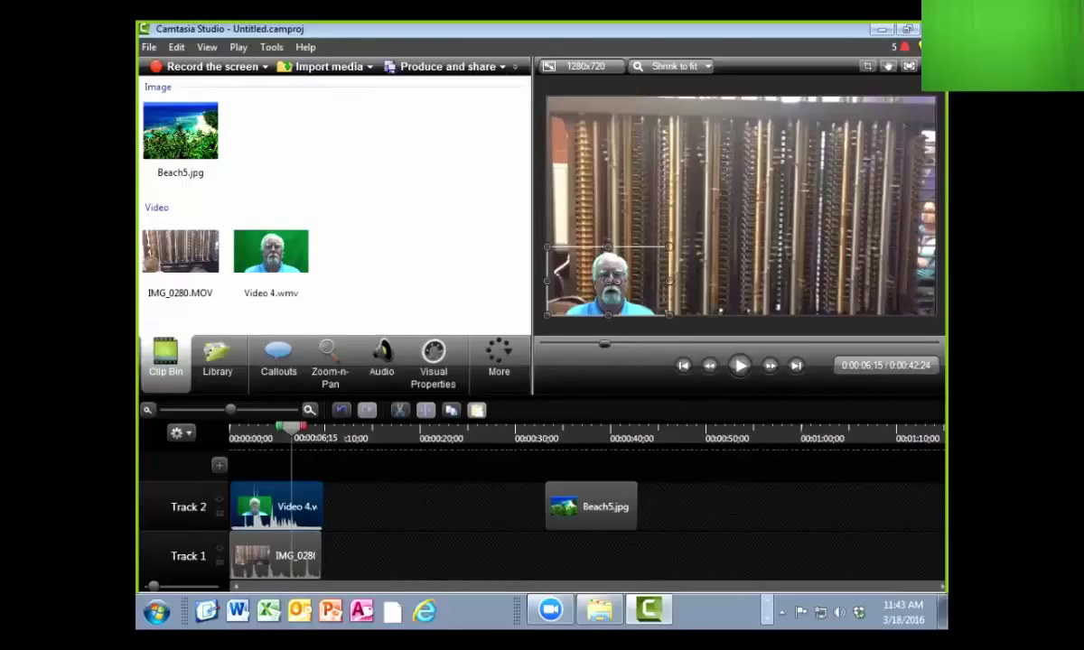
# Move IMG_0280.MOV along Track 1 to start at about 27 seconds and return the playhead to the beginning of Video 4.wmv
pyautogui.moveTo(275, 556); pyautogui.dragTo(533, 555)
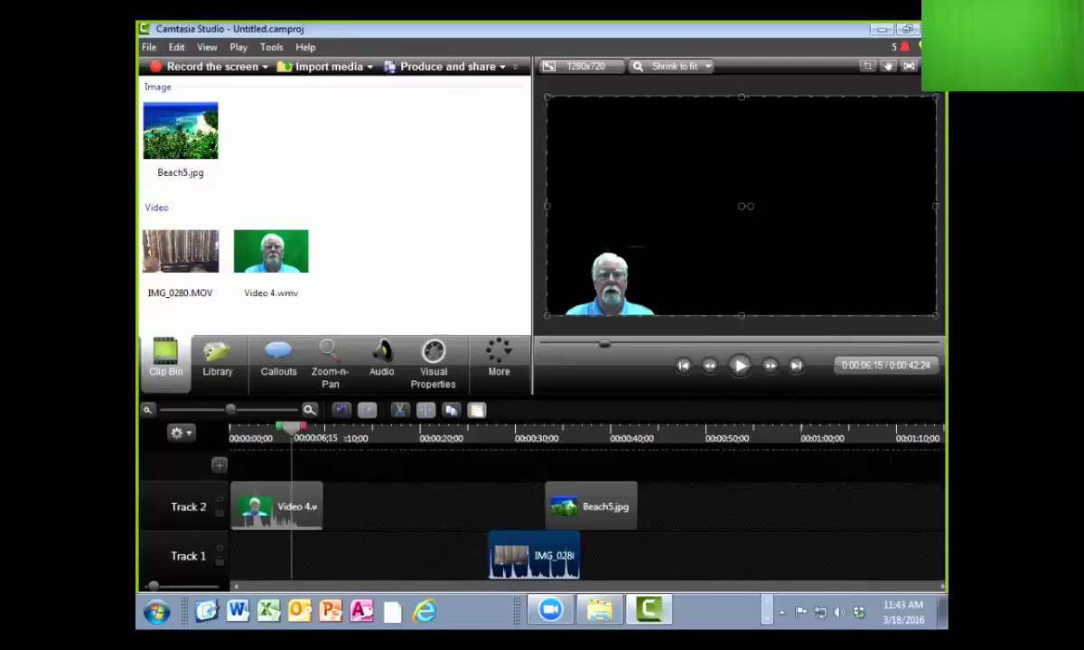
pyautogui.moveTo(291, 426); pyautogui.dragTo(233, 426)
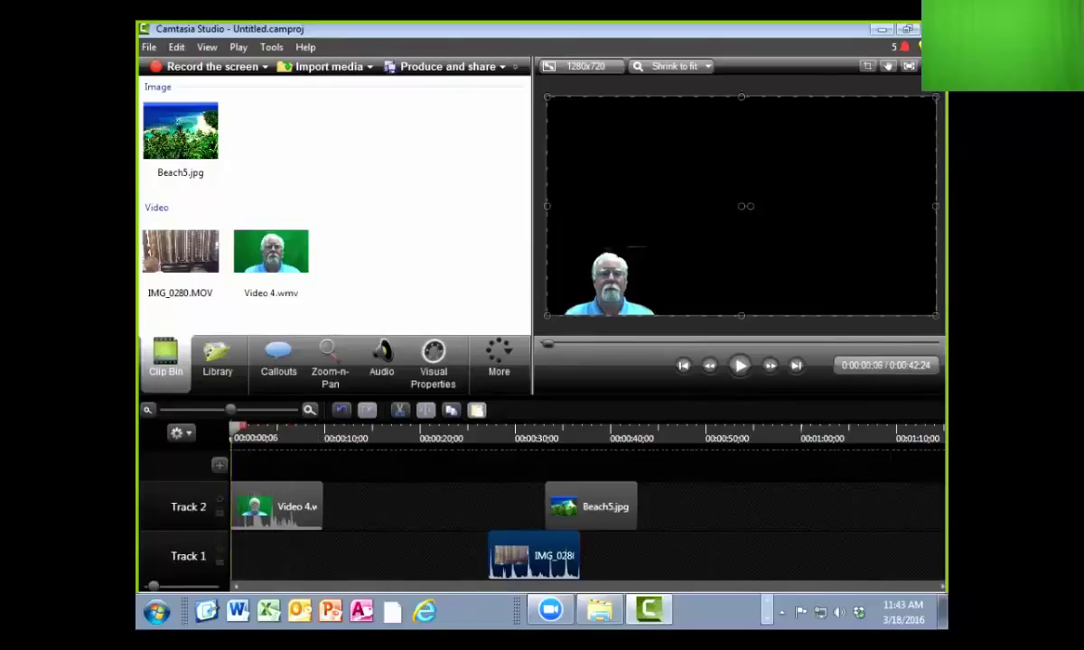